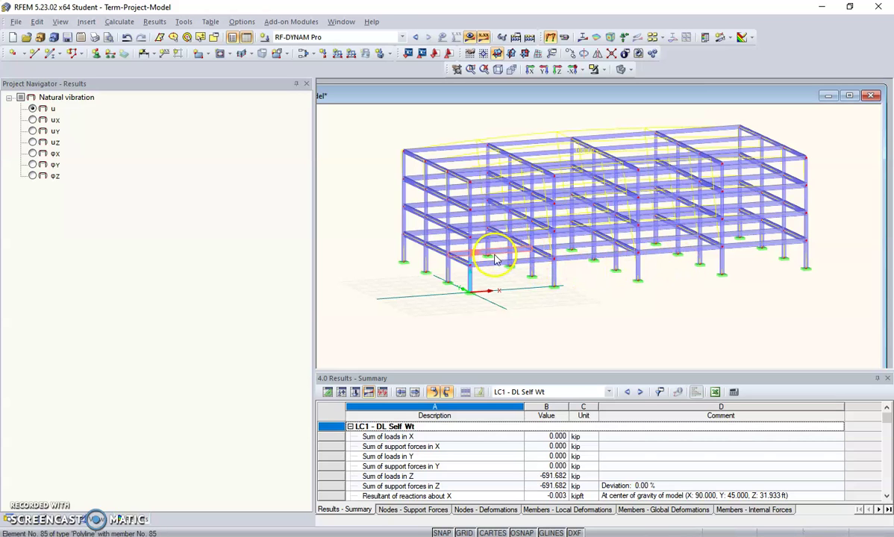
- Rotate the frame to a front elevation, select the top storey, then clear the selection
{"action": "middle_click_drag", "start_coordinate": [601, 255], "coordinate": [588, 231], "text": "ctrl"}
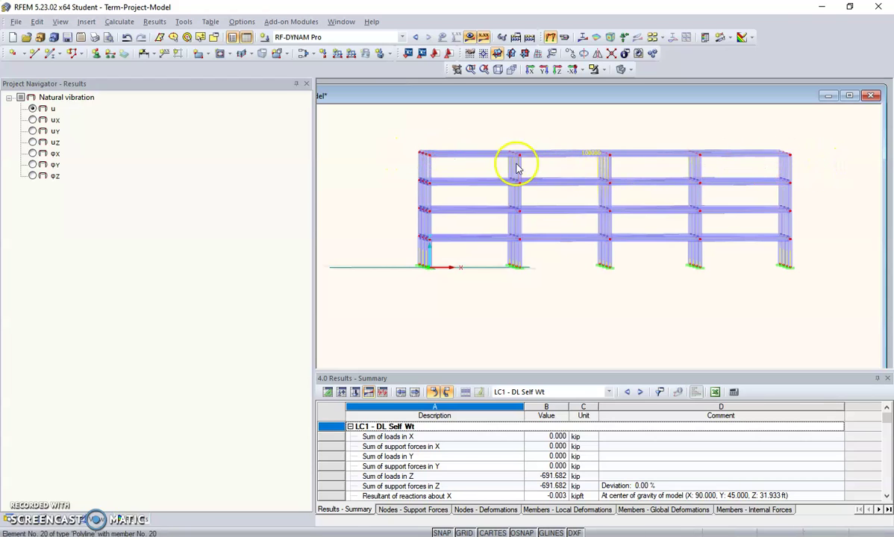
{"action": "left_click_drag", "start_coordinate": [402, 138], "coordinate": [829, 163]}
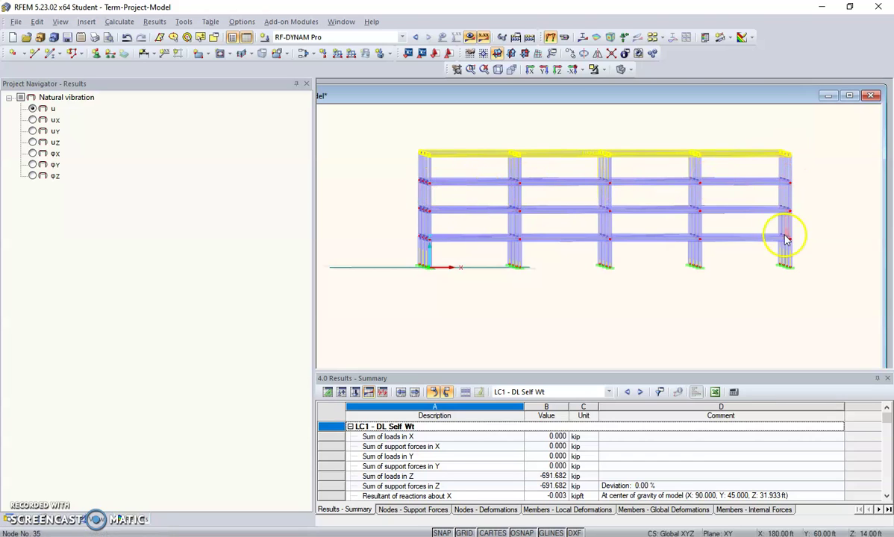
{"action": "left_click", "coordinate": [593, 294]}
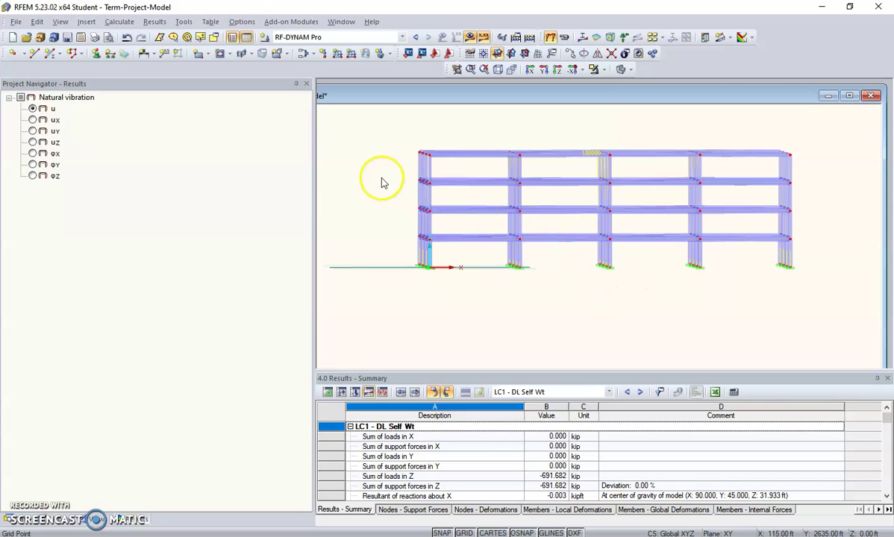
- Launch RF-STEEL AISC from Add-on Modules > Design - Steel
{"action": "left_click", "coordinate": [118, 23]}
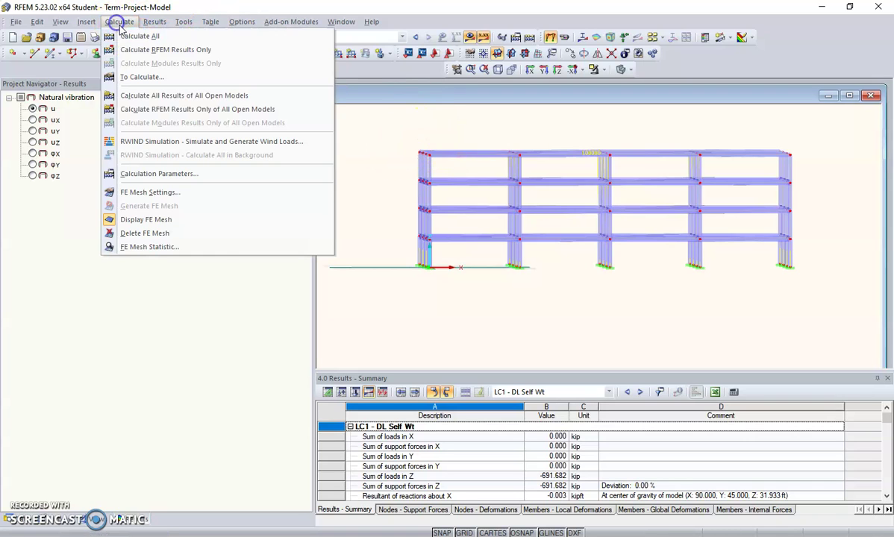
{"action": "left_click", "coordinate": [388, 123]}
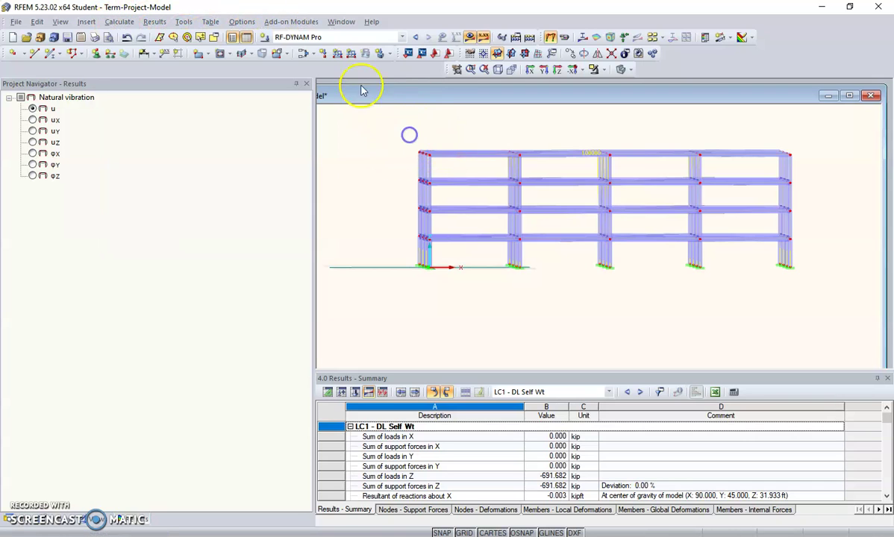
{"action": "left_click", "coordinate": [308, 22]}
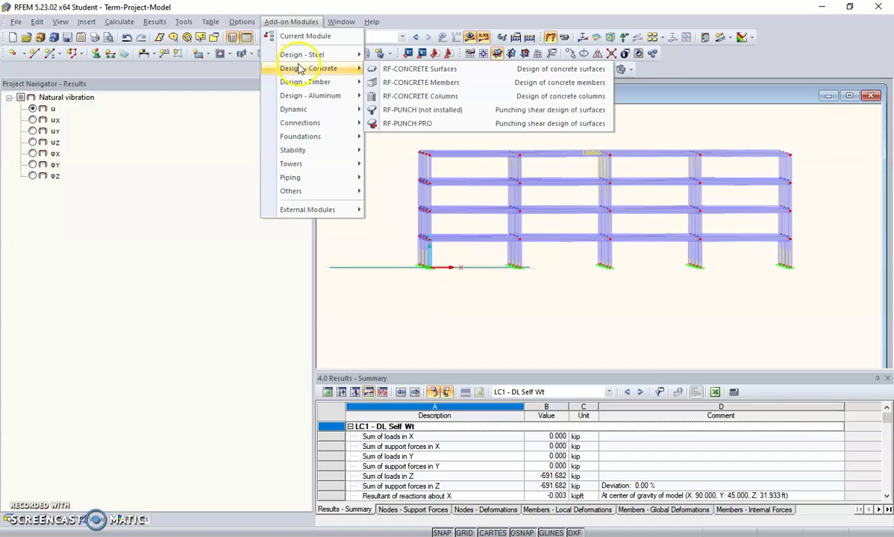
{"action": "mouse_move", "coordinate": [302, 57]}
{"action": "left_click", "coordinate": [404, 101]}
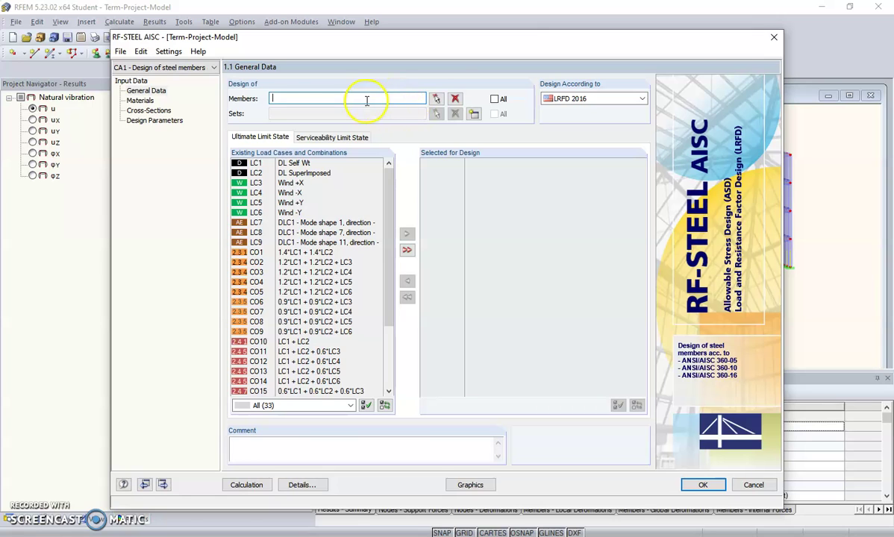
- Select all frame members 1-204 for steel design
{"action": "left_click", "coordinate": [436, 99]}
{"action": "left_click_drag", "start_coordinate": [387, 127], "coordinate": [775, 283]}
{"action": "left_click", "coordinate": [146, 118]}
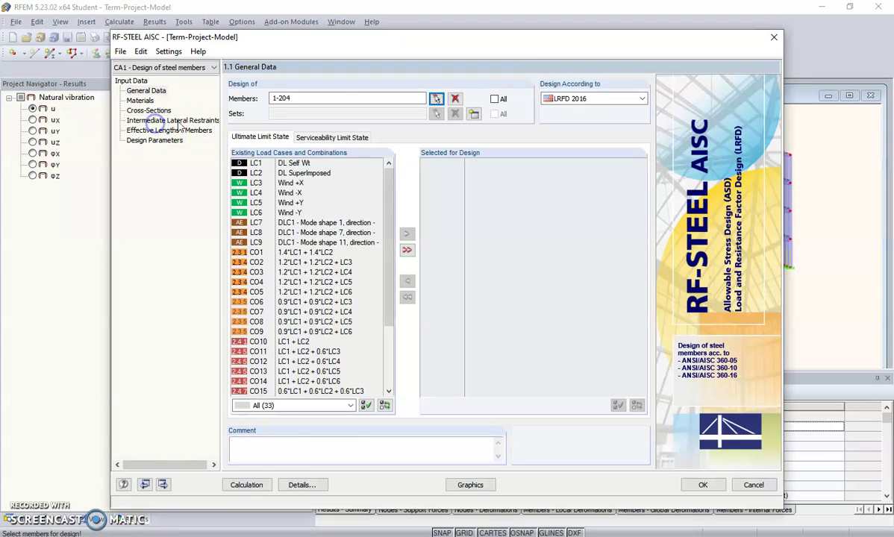
- Assign CO1–CO9 to ultimate and CO10–CO18 to serviceability limit state design
{"action": "left_click_drag", "start_coordinate": [304, 252], "coordinate": [303, 328]}
{"action": "left_click", "coordinate": [407, 234]}
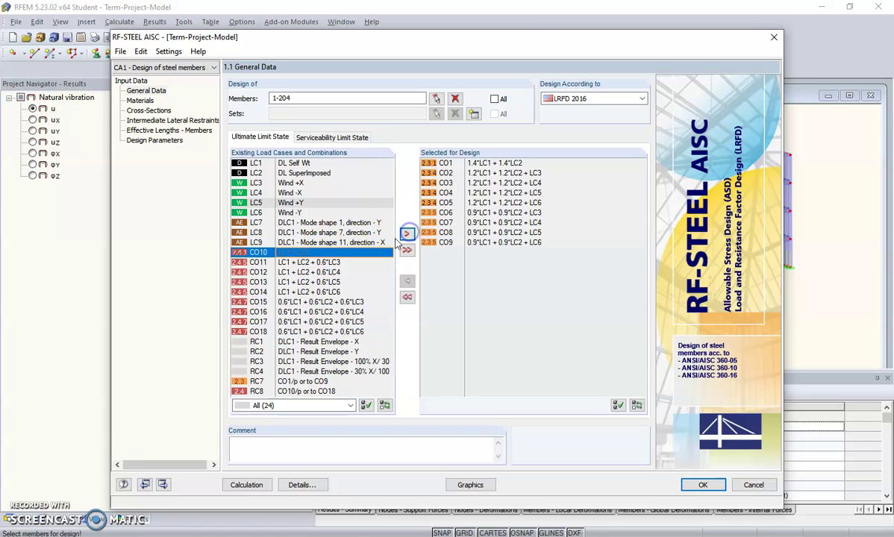
{"action": "left_click", "coordinate": [322, 139]}
{"action": "scroll", "coordinate": [387, 235], "scroll_direction": "down", "scroll_amount": 1}
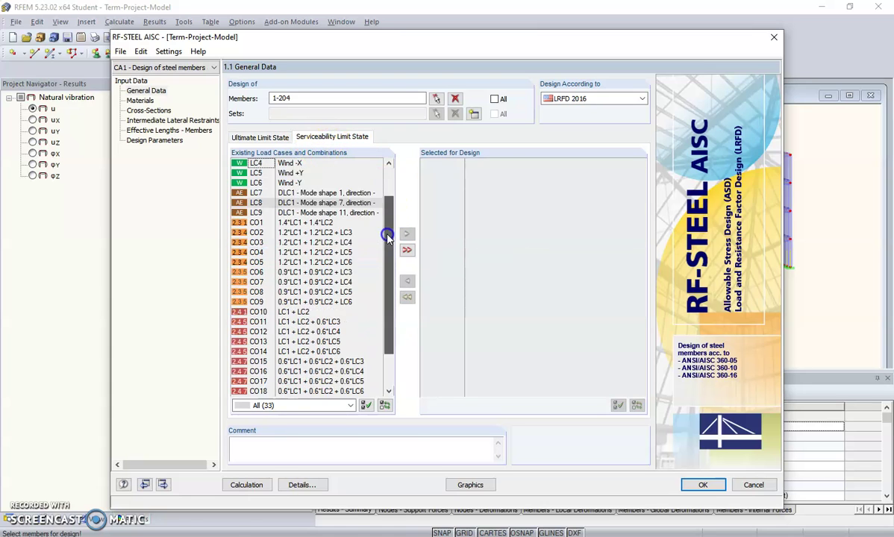
{"action": "scroll", "coordinate": [387, 236], "scroll_direction": "down", "scroll_amount": 2}
{"action": "left_click_drag", "start_coordinate": [291, 252], "coordinate": [296, 331]}
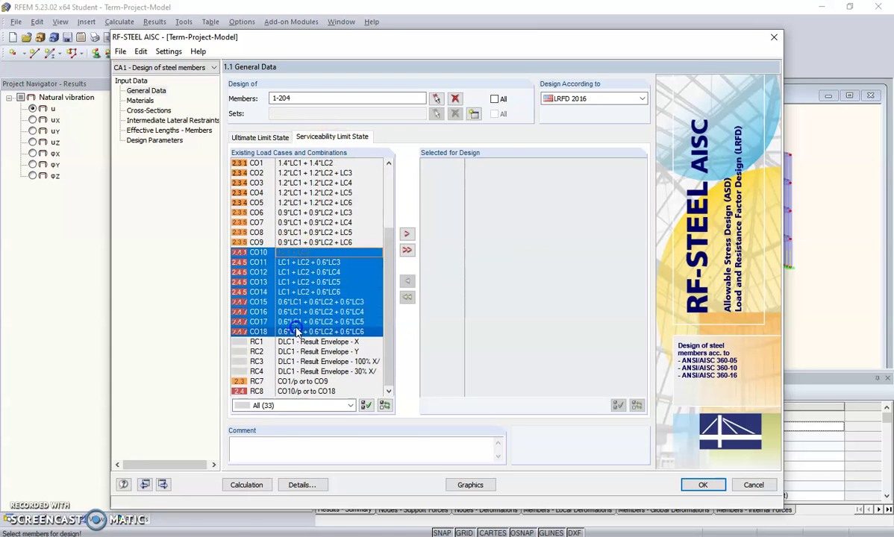
{"action": "left_click", "coordinate": [407, 233]}
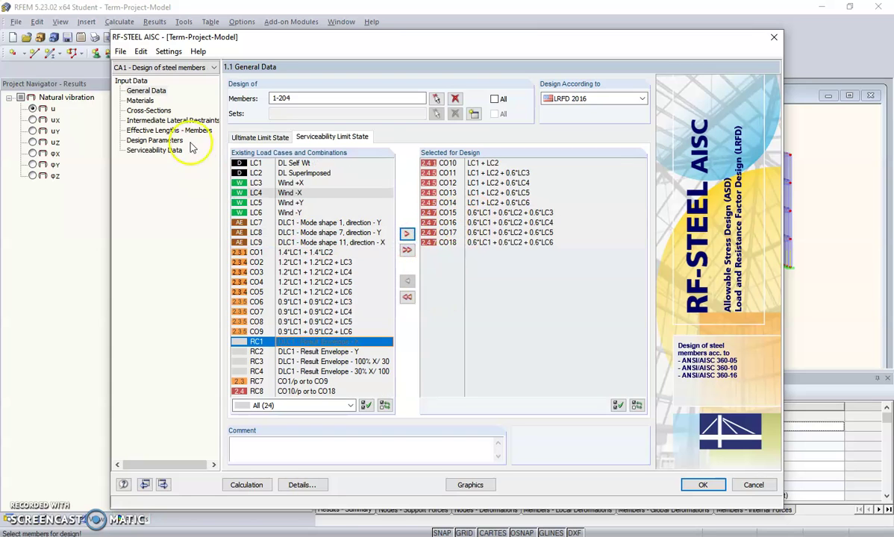
{"action": "left_click", "coordinate": [139, 101]}
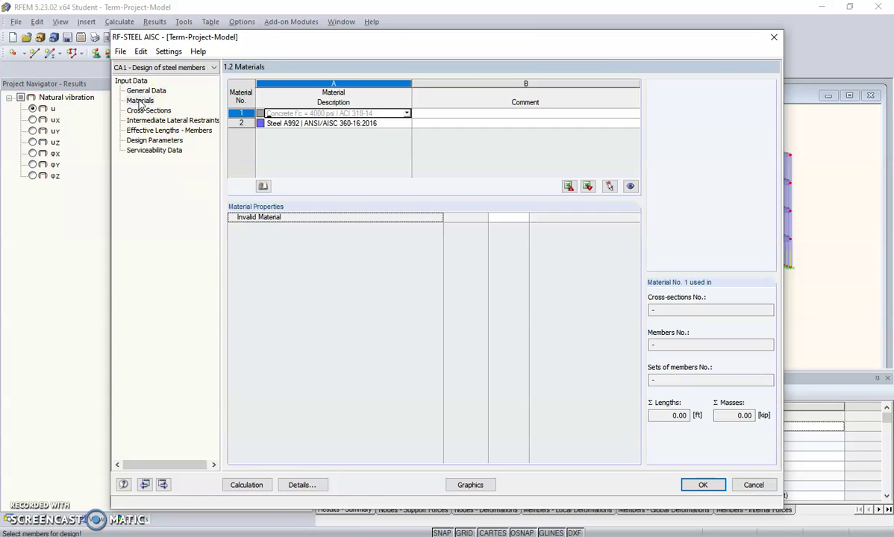
- Review the materials, cross-sections, restraints, effective lengths and design parameters pages, ending at 1.11 Serviceability Data
{"action": "left_click", "coordinate": [242, 115]}
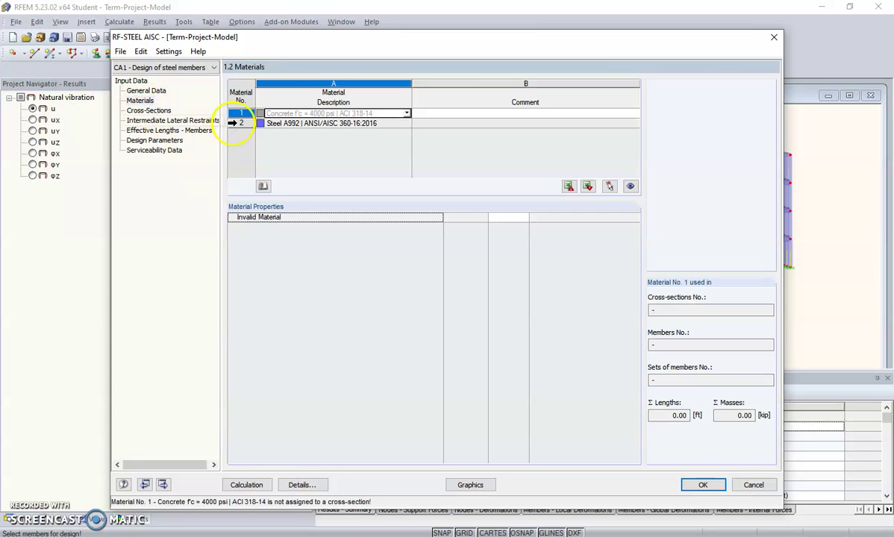
{"action": "left_click", "coordinate": [143, 112]}
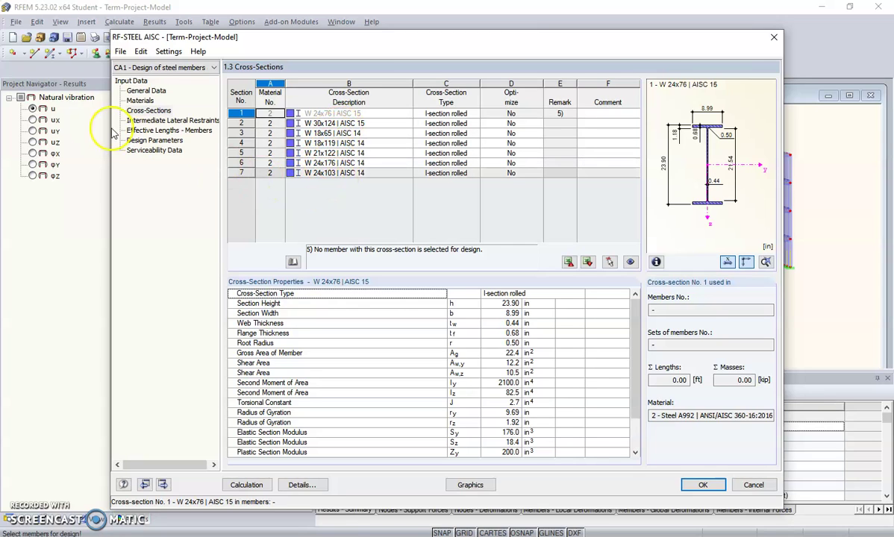
{"action": "left_click", "coordinate": [138, 122]}
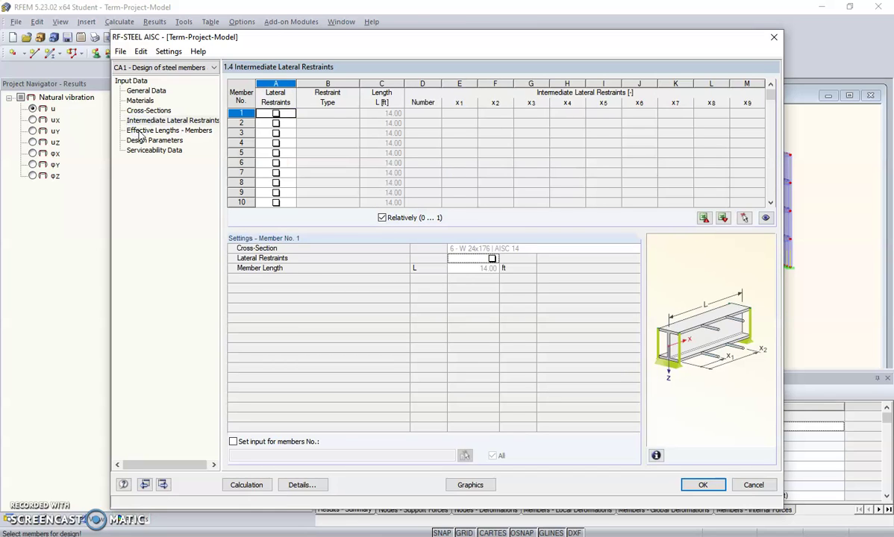
{"action": "left_click", "coordinate": [140, 132]}
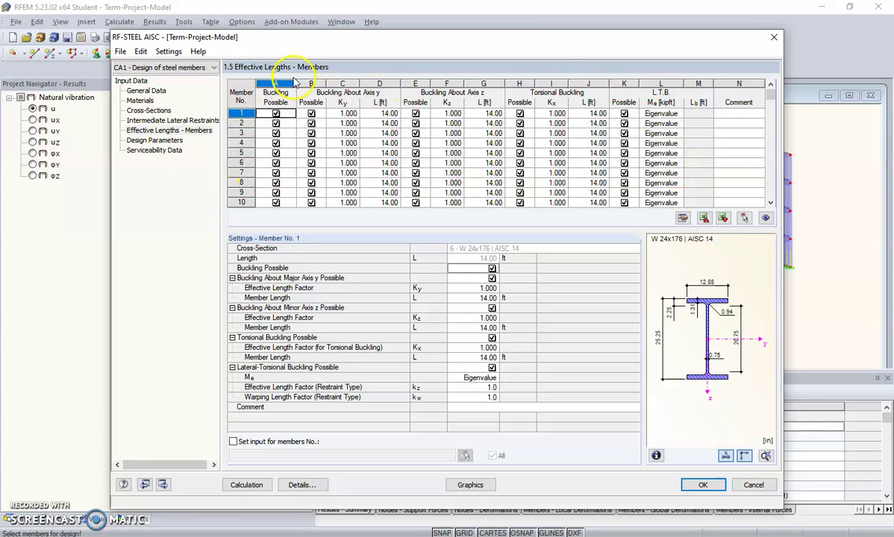
{"action": "left_click", "coordinate": [158, 141]}
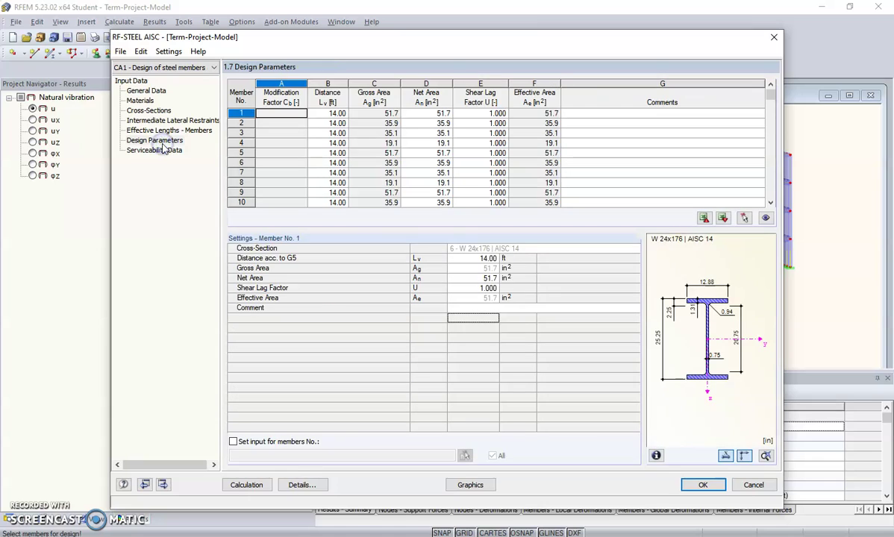
{"action": "left_click", "coordinate": [153, 151]}
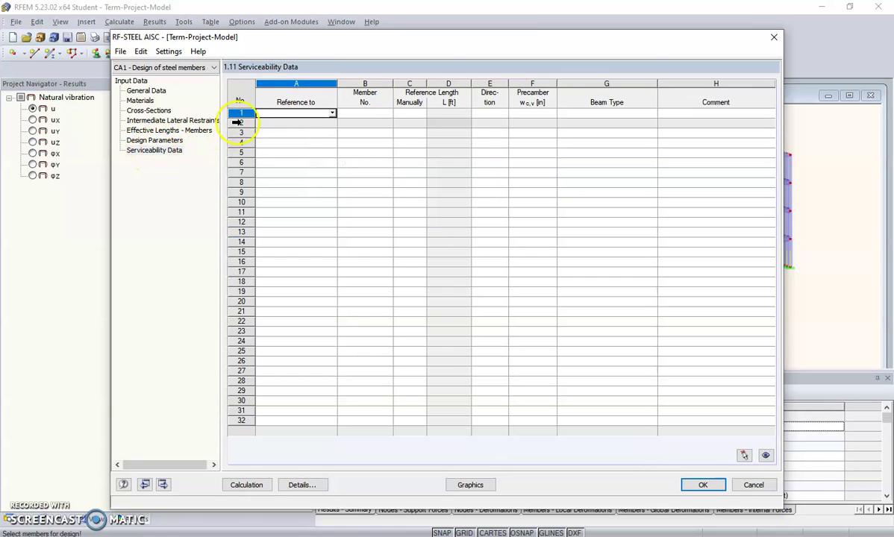
- Set serviceability reference to Member for members 1-204 and run the design, giving max ratio 0.80
{"action": "left_click", "coordinate": [330, 115]}
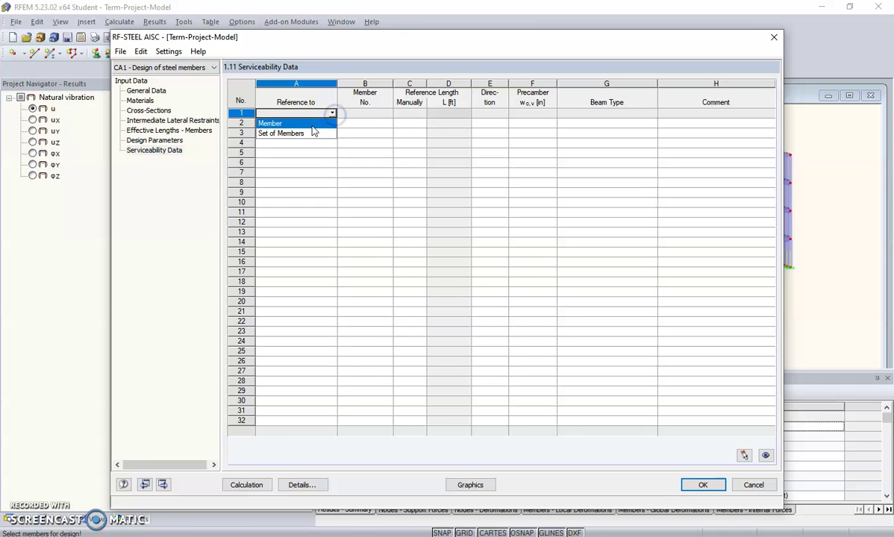
{"action": "left_click", "coordinate": [312, 126]}
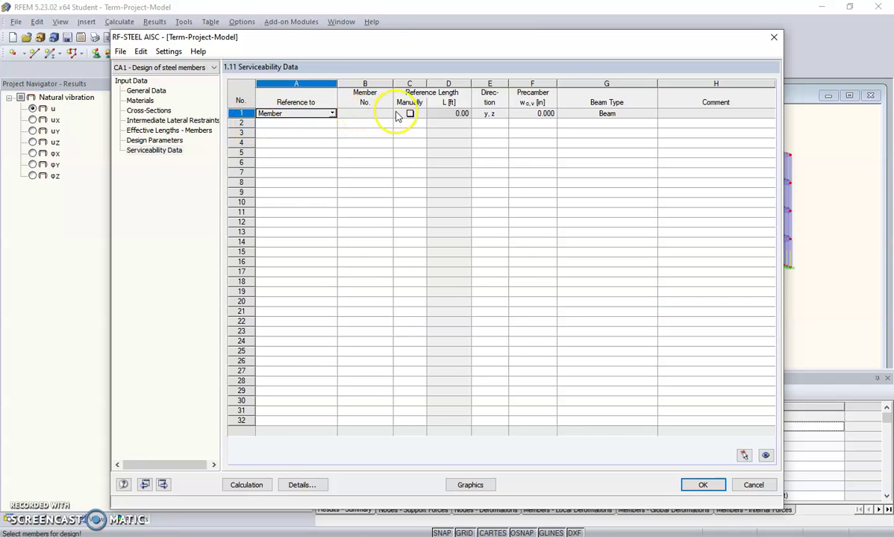
{"action": "left_click", "coordinate": [386, 113]}
{"action": "left_click", "coordinate": [387, 114]}
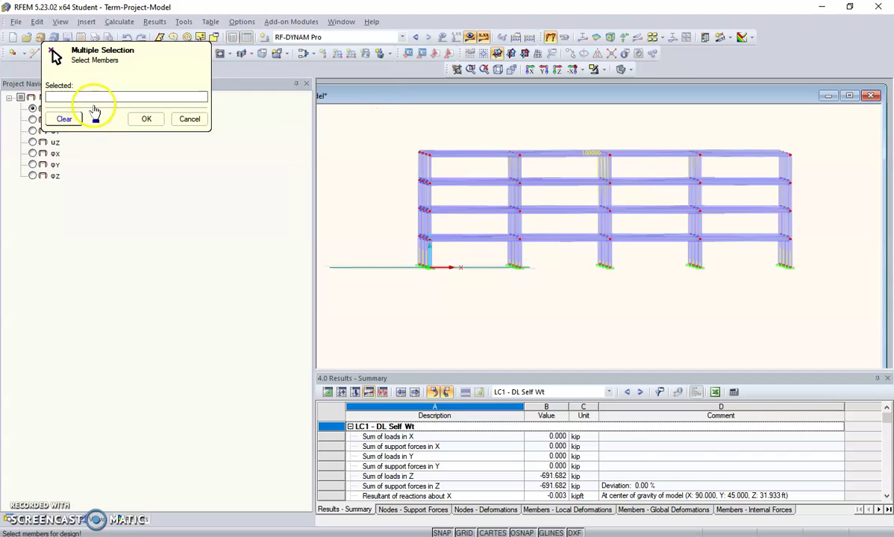
{"action": "left_click_drag", "start_coordinate": [359, 124], "coordinate": [829, 309]}
{"action": "left_click", "coordinate": [145, 120]}
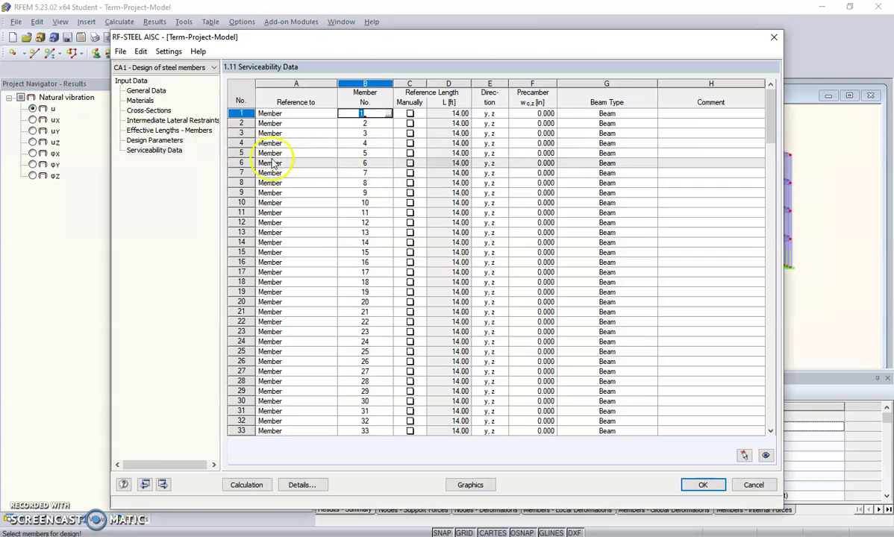
{"action": "left_click", "coordinate": [255, 485]}
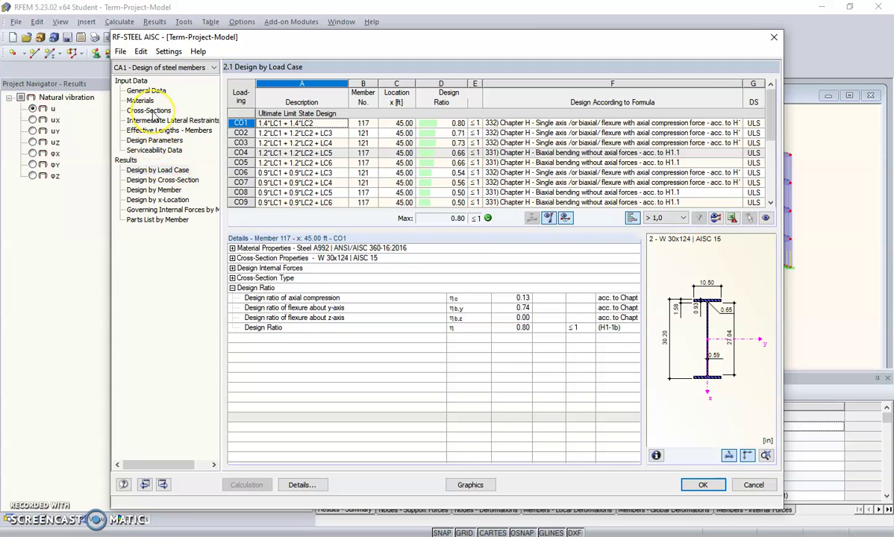
- Review cross-section max design ratios (0.38 to 0.80 for W 30x124), then open 2.2 Design by Cross-Section
{"action": "left_click", "coordinate": [152, 112]}
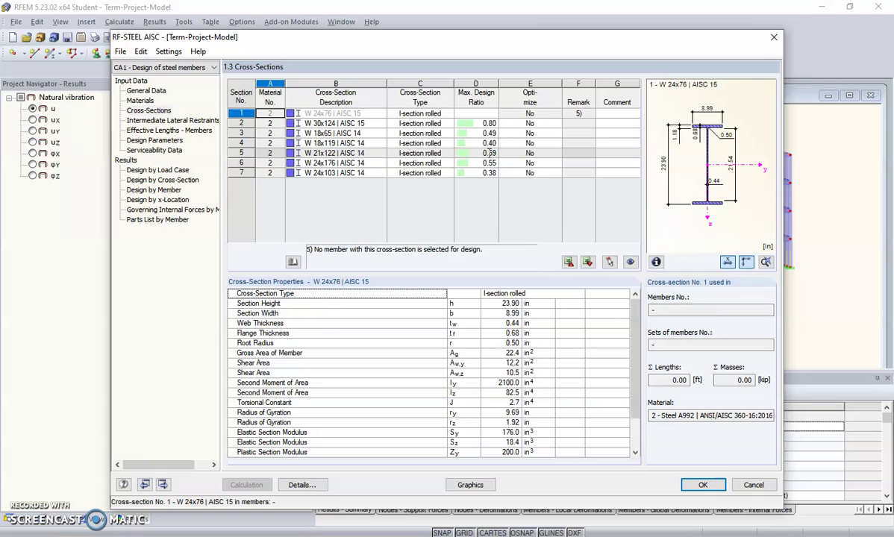
{"action": "left_click", "coordinate": [158, 180]}
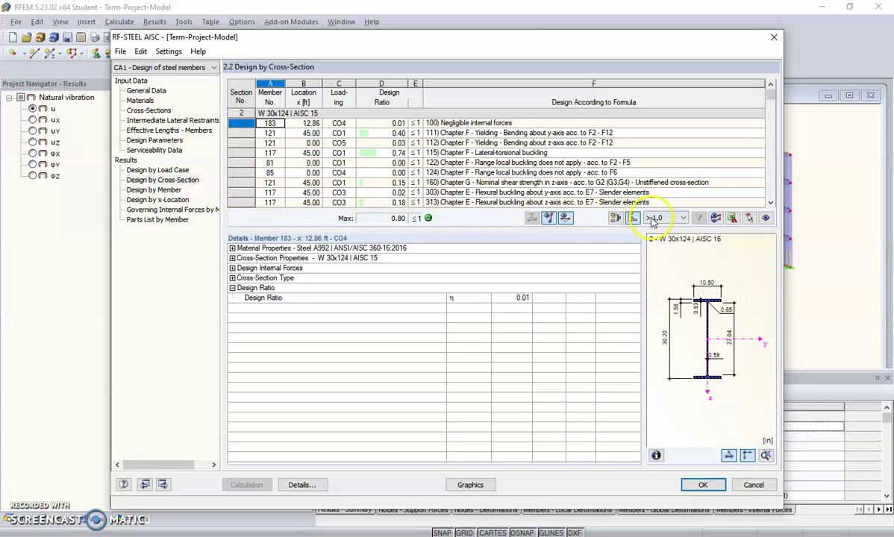
- Filter 2.4 Design by Member to Max governing checks, browse members, then return to Cross-Sections
{"action": "left_click", "coordinate": [154, 191]}
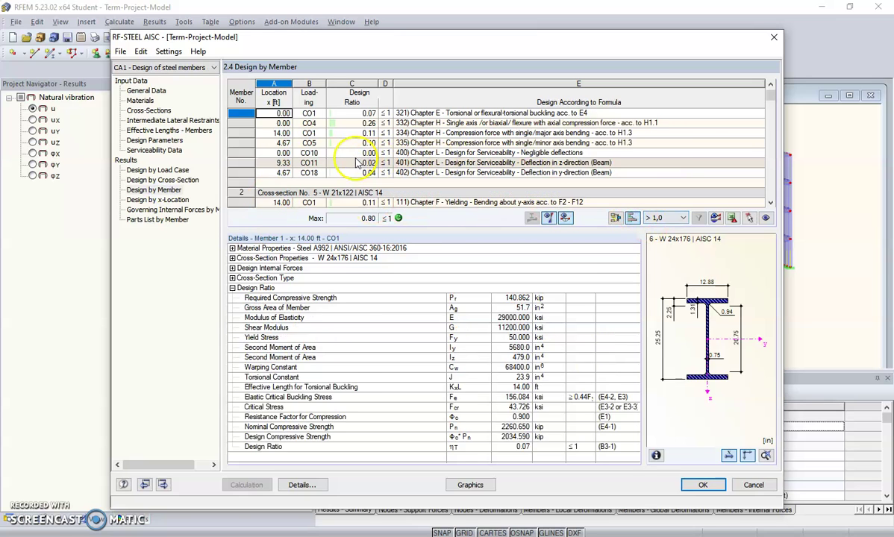
{"action": "scroll", "coordinate": [356, 163], "scroll_direction": "down", "scroll_amount": 3}
{"action": "scroll", "coordinate": [373, 166], "scroll_direction": "up", "scroll_amount": 3}
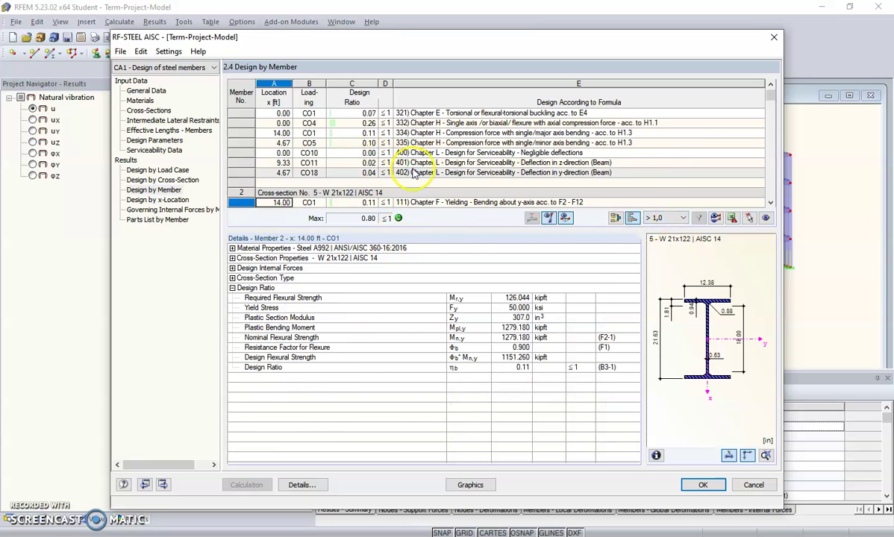
{"action": "scroll", "coordinate": [413, 172], "scroll_direction": "up", "scroll_amount": 3}
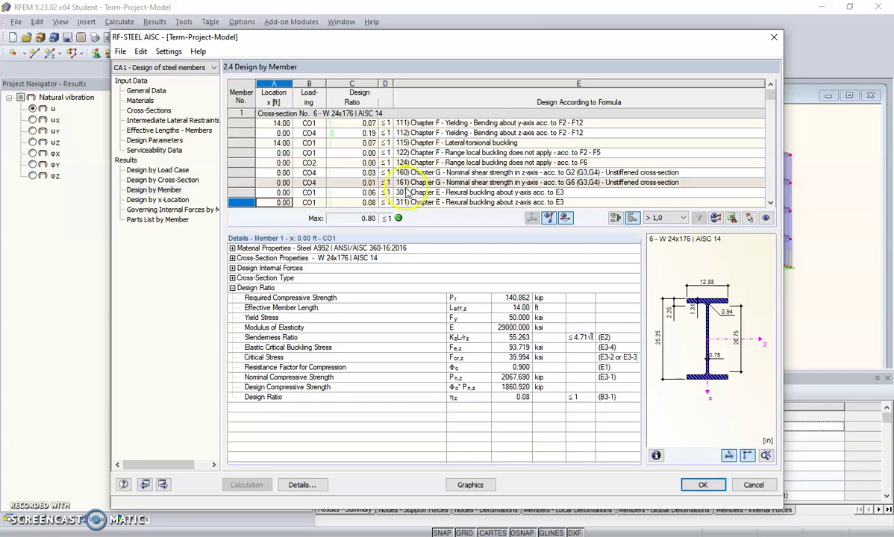
{"action": "left_click", "coordinate": [680, 217]}
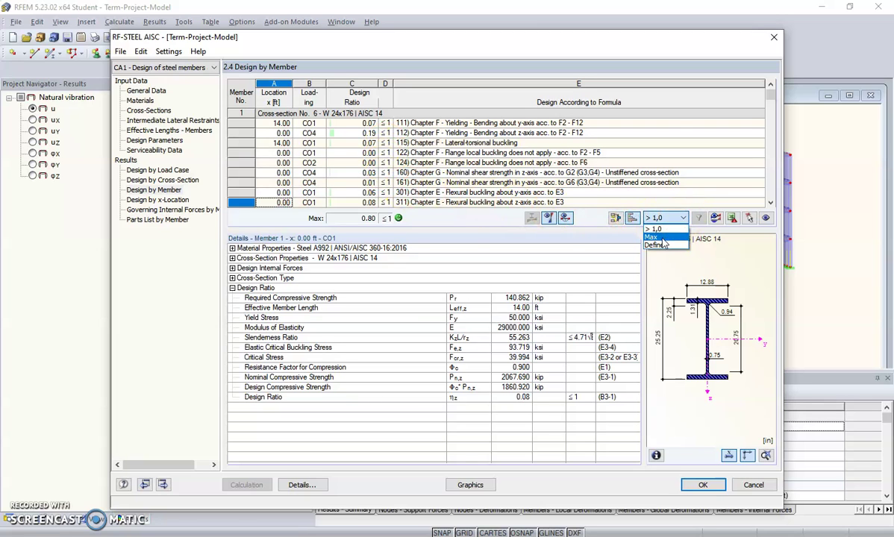
{"action": "left_click", "coordinate": [652, 237]}
{"action": "left_click", "coordinate": [699, 218]}
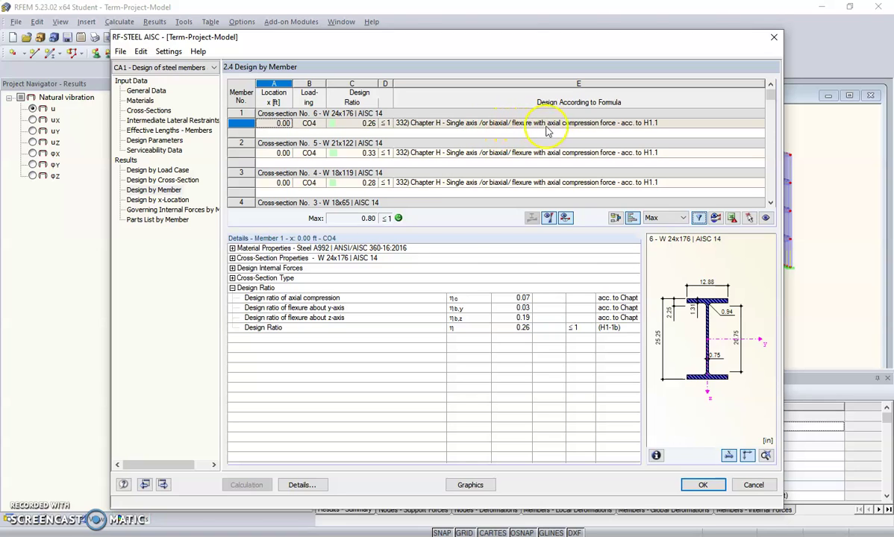
{"action": "scroll", "coordinate": [509, 121], "scroll_direction": "down", "scroll_amount": 7}
{"action": "scroll", "coordinate": [455, 165], "scroll_direction": "down", "scroll_amount": 20}
{"action": "scroll", "coordinate": [423, 169], "scroll_direction": "down", "scroll_amount": 15}
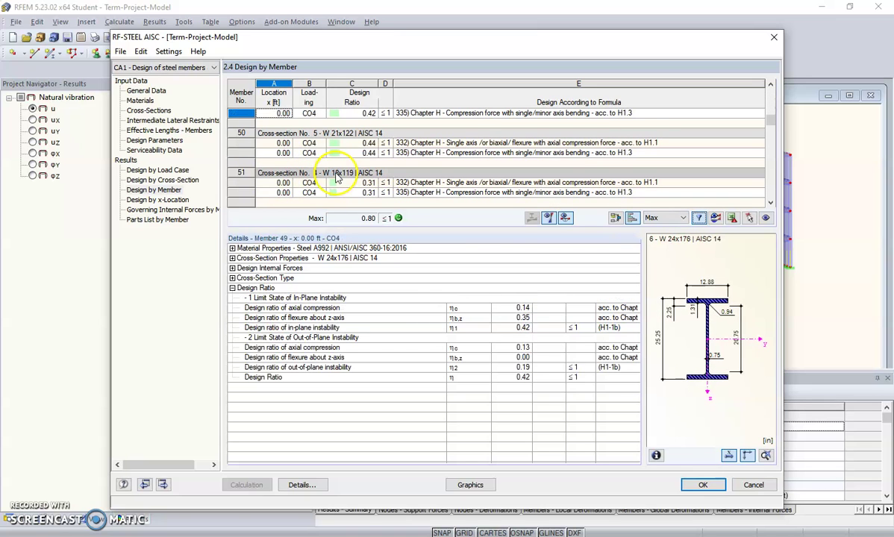
{"action": "scroll", "coordinate": [335, 176], "scroll_direction": "down", "scroll_amount": 15}
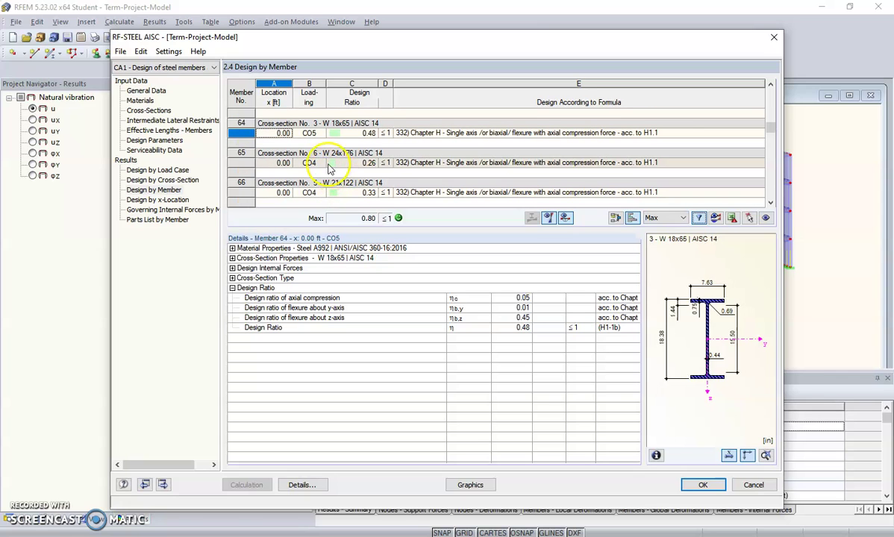
{"action": "left_click", "coordinate": [150, 110]}
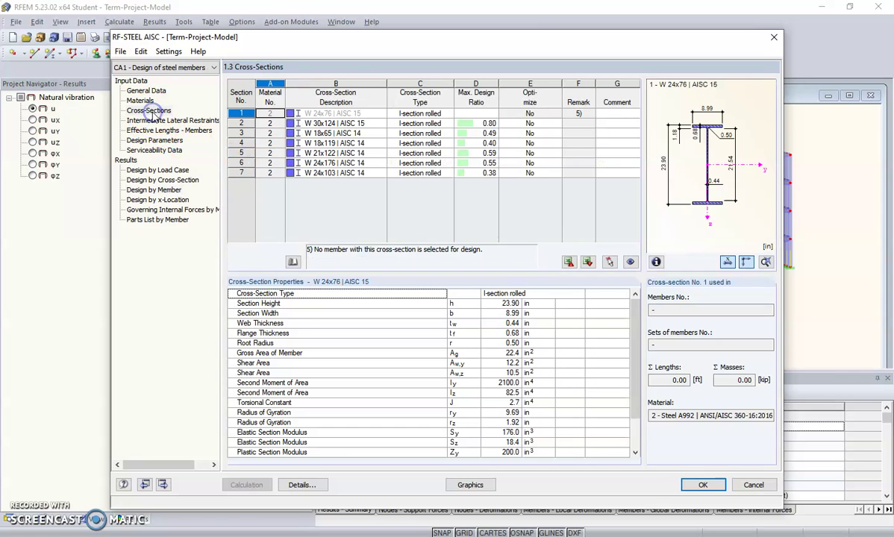
- Set cross-section 3, W 18x65, to optimize From Current Row
{"action": "left_click", "coordinate": [557, 134]}
{"action": "left_click", "coordinate": [557, 134]}
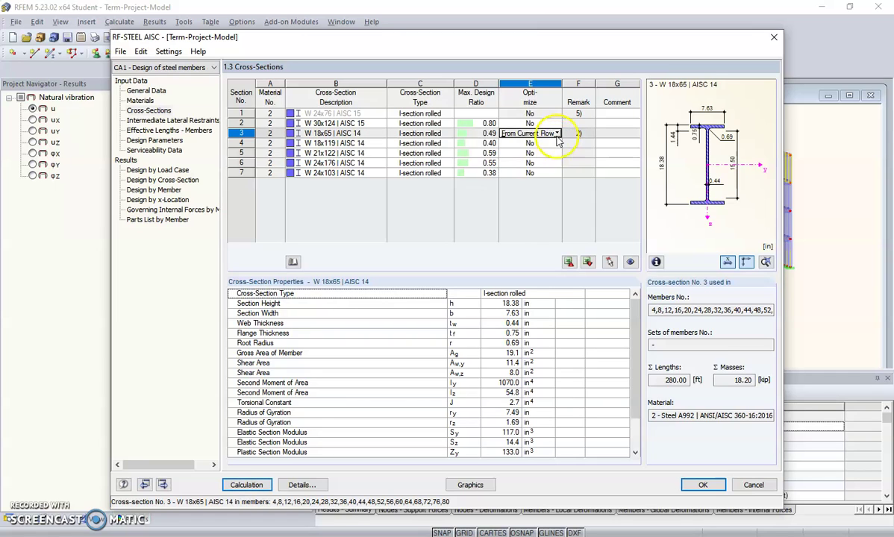
{"action": "left_click", "coordinate": [556, 133]}
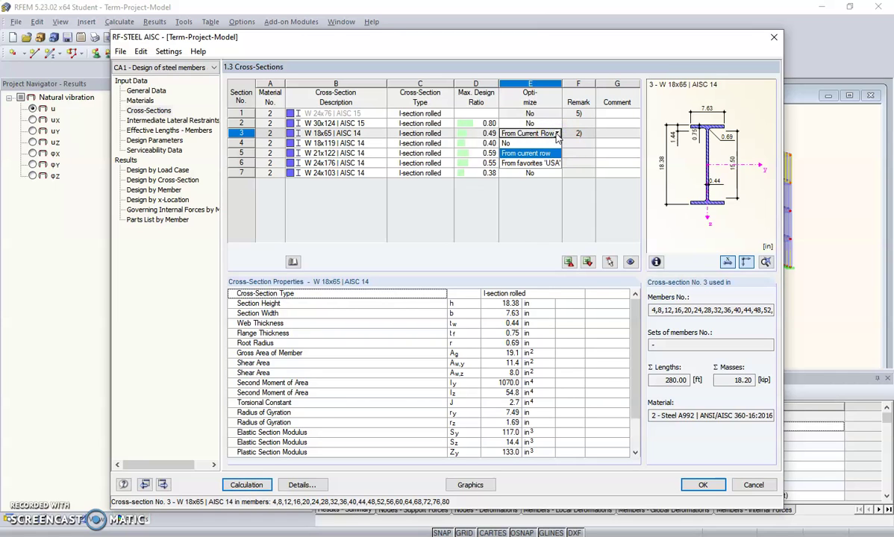
{"action": "left_click", "coordinate": [540, 155]}
{"action": "left_click", "coordinate": [543, 155]}
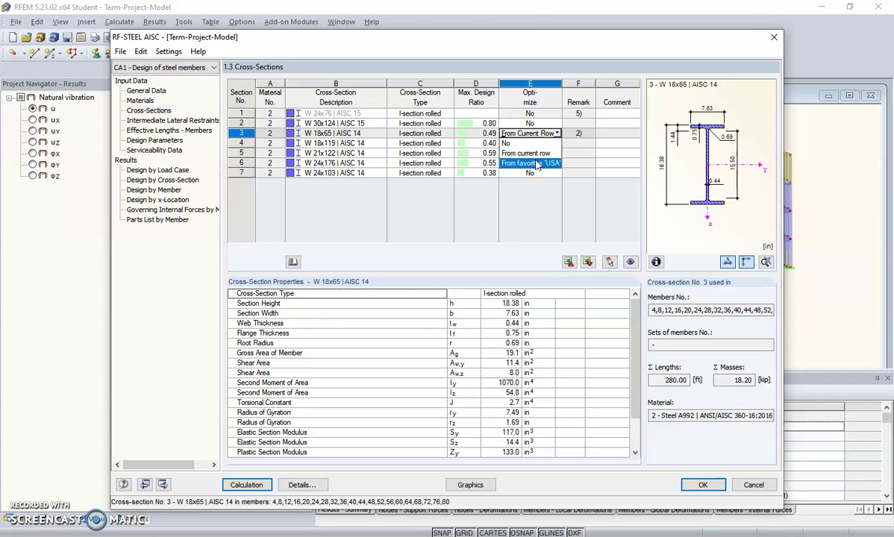
{"action": "left_click", "coordinate": [550, 155]}
{"action": "left_click", "coordinate": [550, 154]}
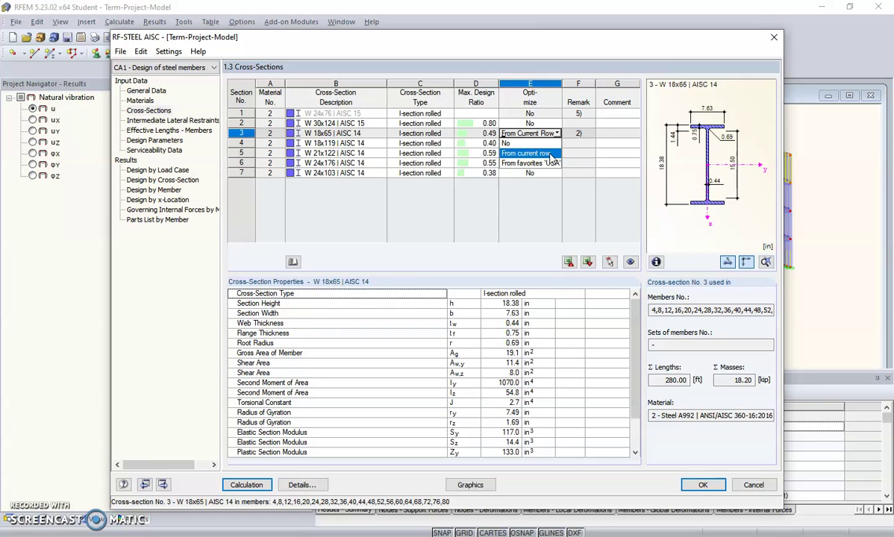
{"action": "left_click", "coordinate": [552, 143]}
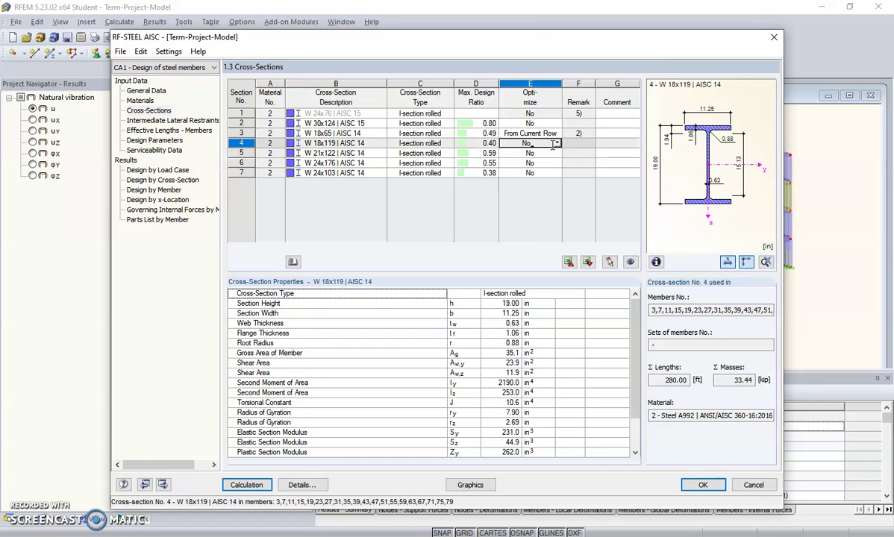
- Set cross-sections 4, 5, 6 and 7 to optimize From Current Row as well
{"action": "left_click", "coordinate": [558, 144]}
{"action": "left_click", "coordinate": [565, 162]}
{"action": "left_click", "coordinate": [529, 153]}
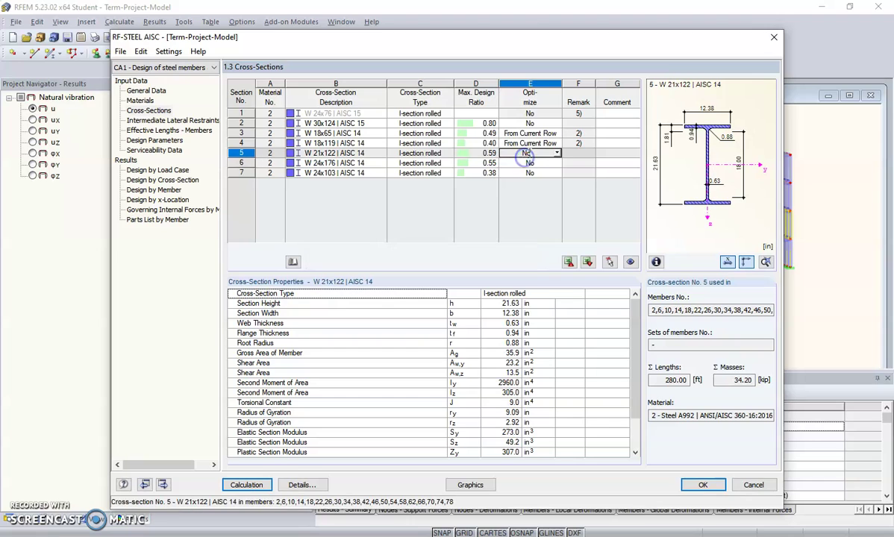
{"action": "left_click", "coordinate": [529, 163]}
{"action": "left_click", "coordinate": [531, 173]}
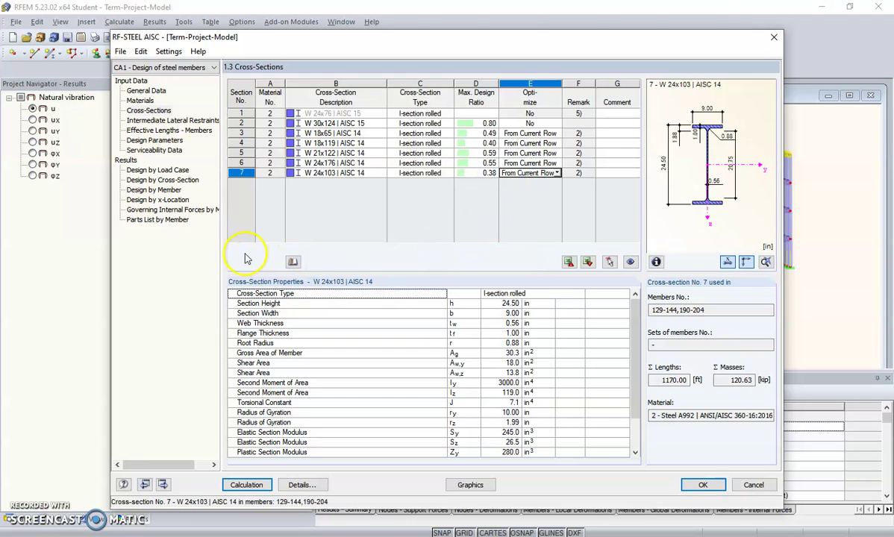
- Re-run the steel design with optimization, reaching a 0.98 maximum ratio in Design by Load Case
{"action": "left_click", "coordinate": [240, 487]}
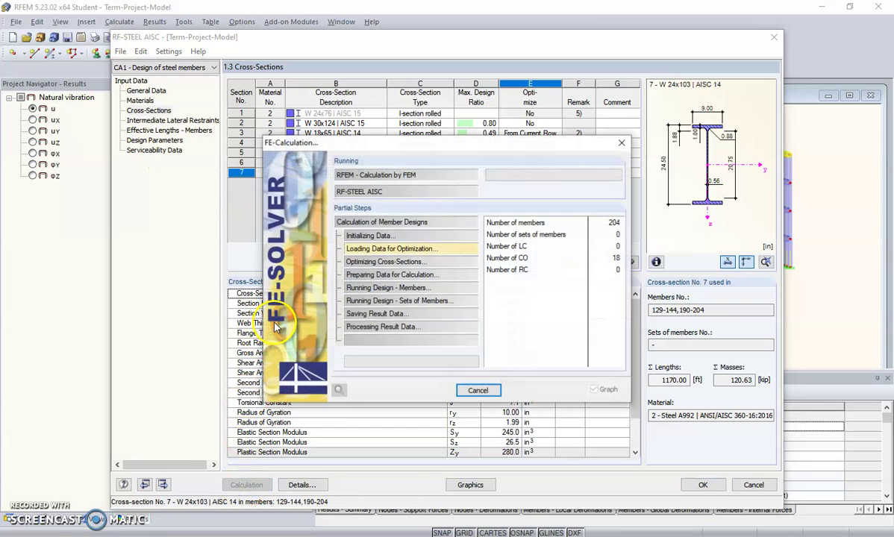
{"action": "left_click", "coordinate": [344, 252]}
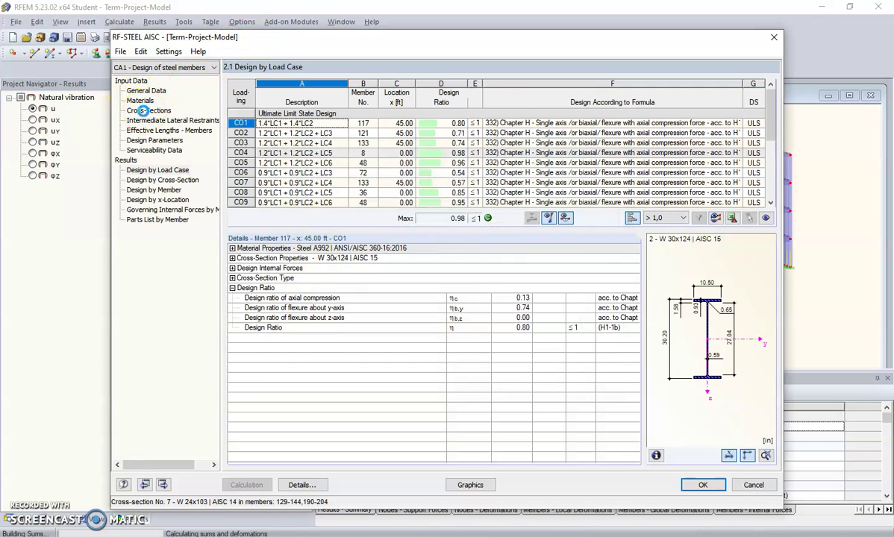
- Show the 1.3 Cross-Sections list with optimized sections W 12x35 through W 10x49 (ratios 0.80–0.98)
{"action": "left_click", "coordinate": [142, 110]}
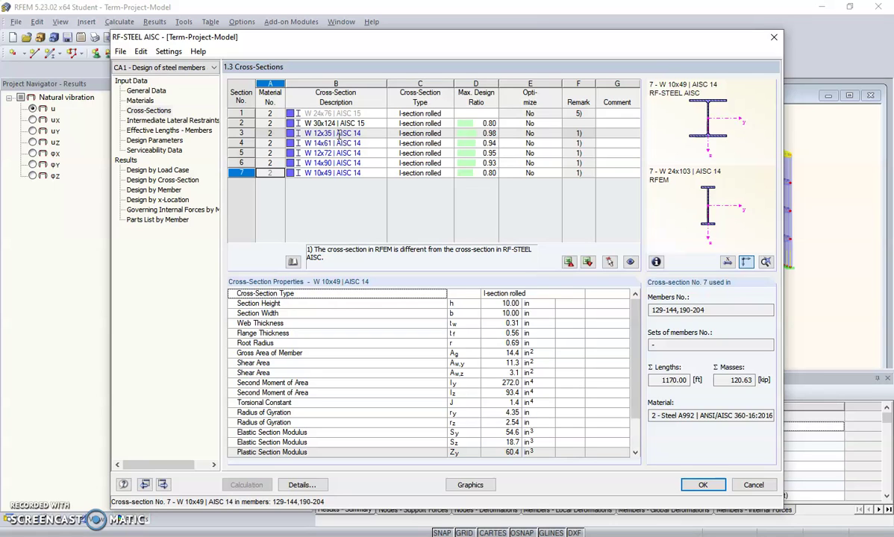
- Export all optimized cross-sections from RF-STEEL AISC to RFEM, accepting deletion of existing results
{"action": "right_click", "coordinate": [340, 136]}
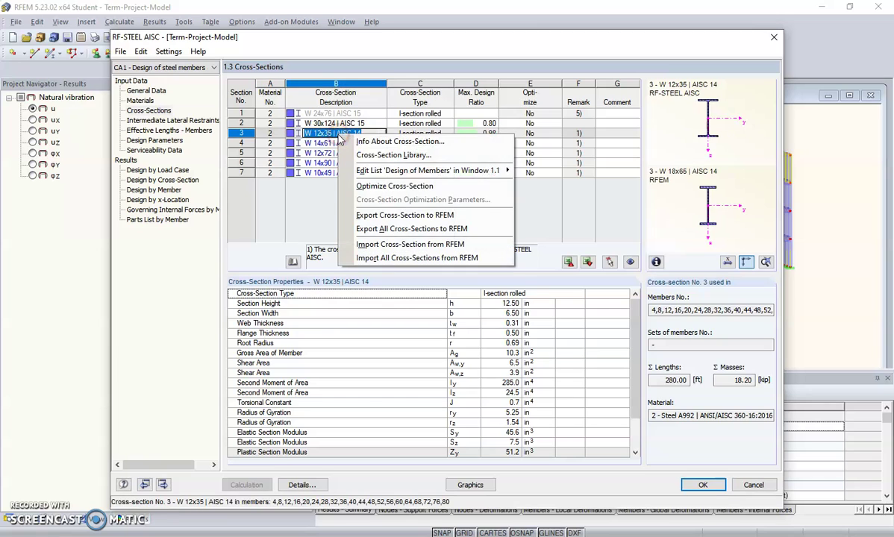
{"action": "left_click", "coordinate": [398, 230]}
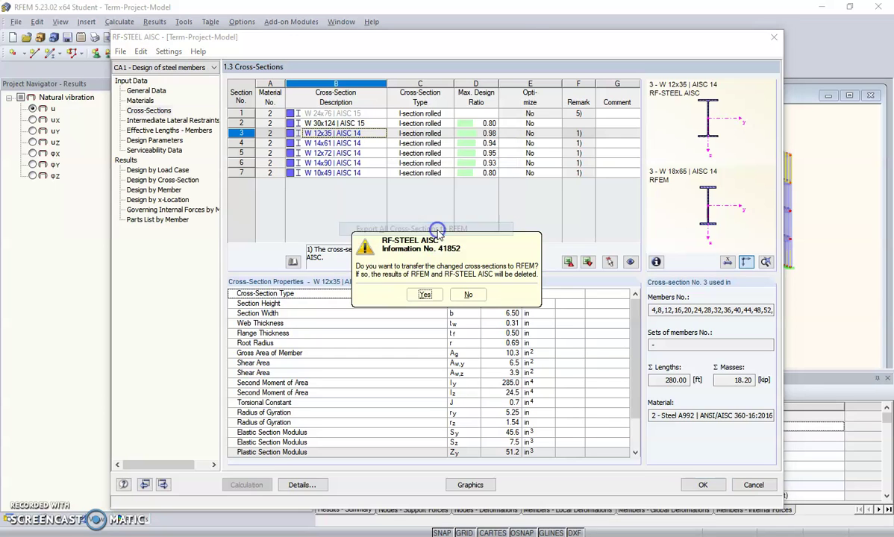
{"action": "left_click", "coordinate": [424, 296]}
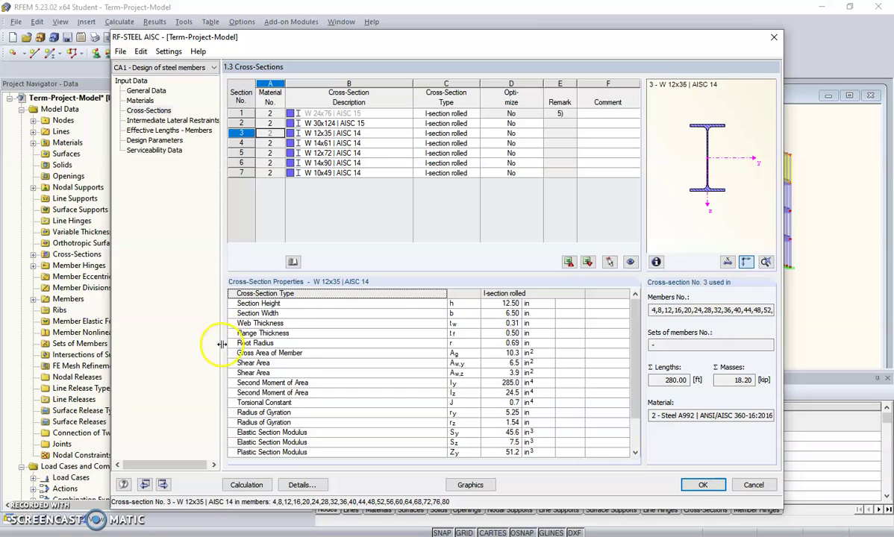
- Recalculate the design and review cross-section ratios, now reaching 1.00 for W 12x35 and W 10x49
{"action": "left_click", "coordinate": [245, 486]}
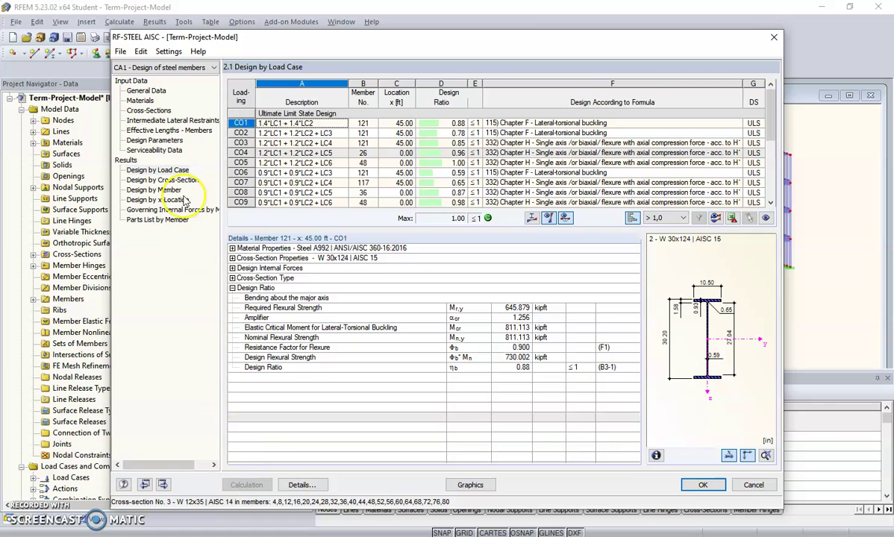
{"action": "left_click", "coordinate": [165, 111]}
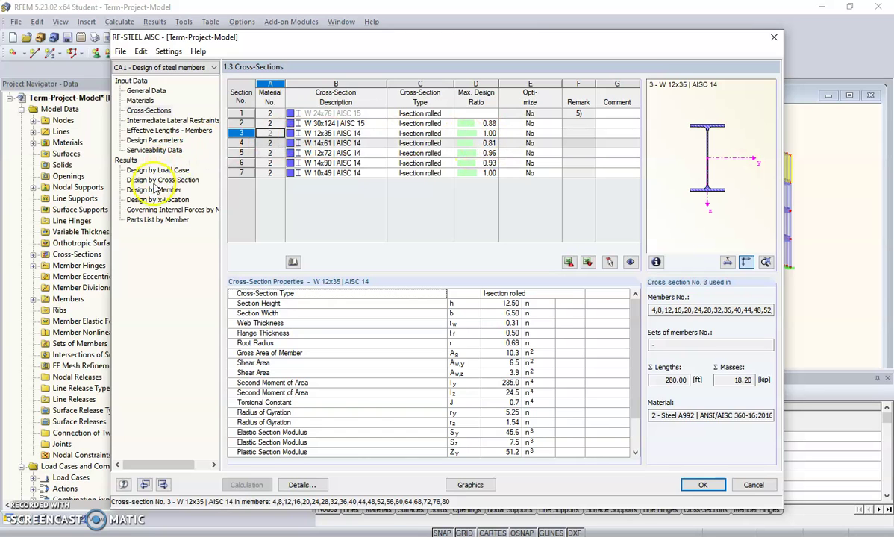
{"action": "left_click", "coordinate": [157, 191]}
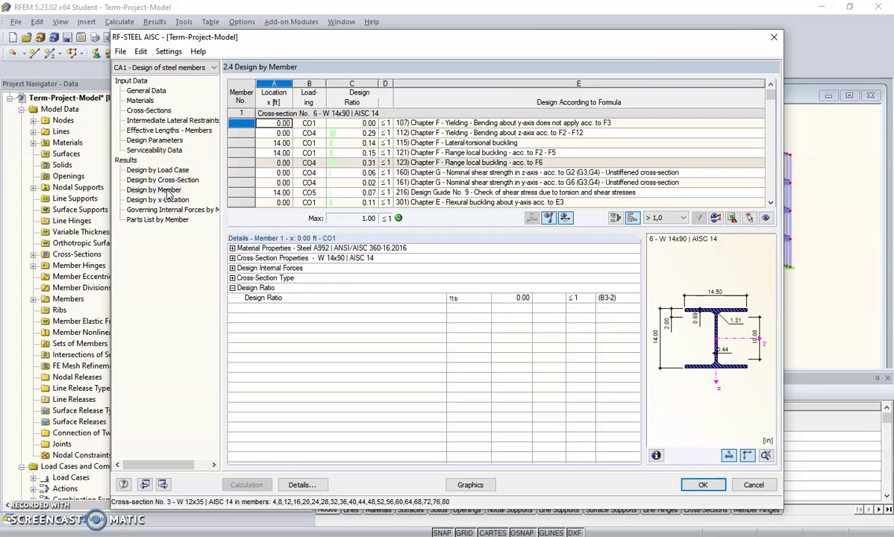
{"action": "left_click", "coordinate": [698, 217]}
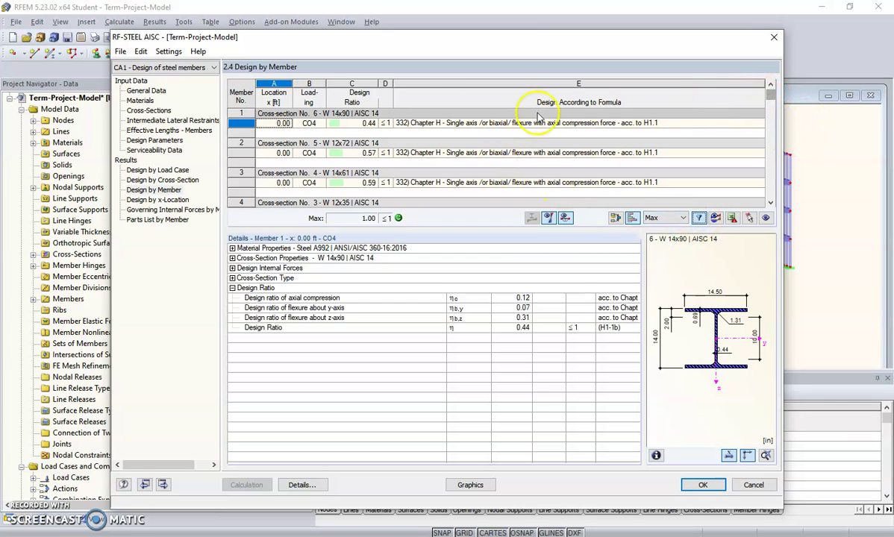
{"action": "left_click", "coordinate": [275, 124]}
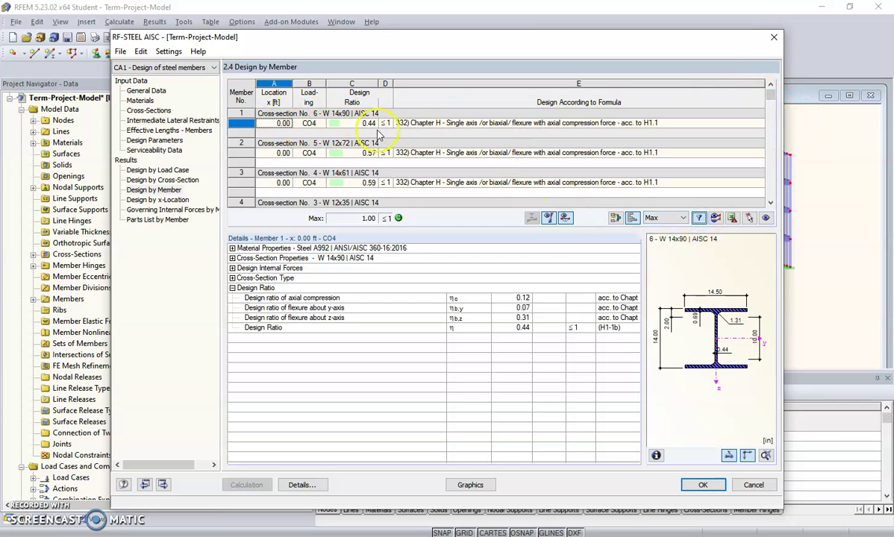
{"action": "scroll", "coordinate": [418, 142], "scroll_direction": "down", "scroll_amount": 3}
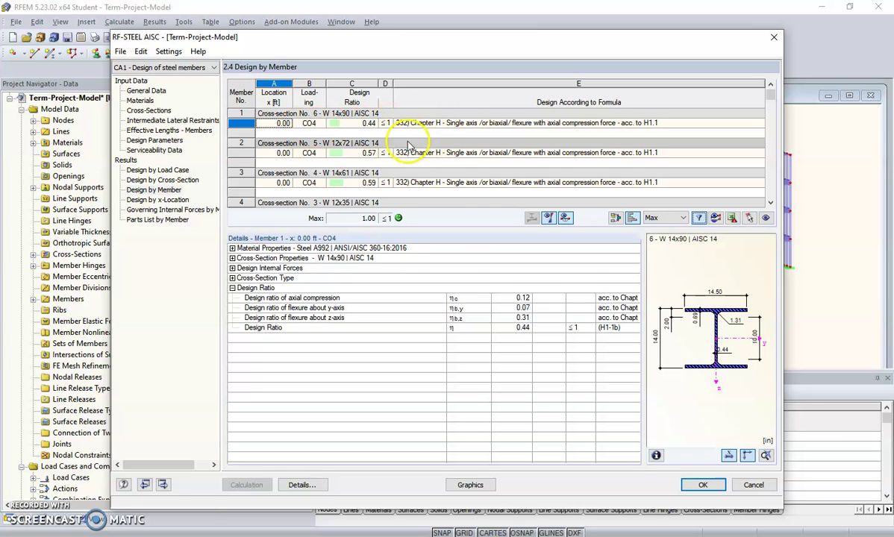
{"action": "scroll", "coordinate": [388, 153], "scroll_direction": "down", "scroll_amount": 14}
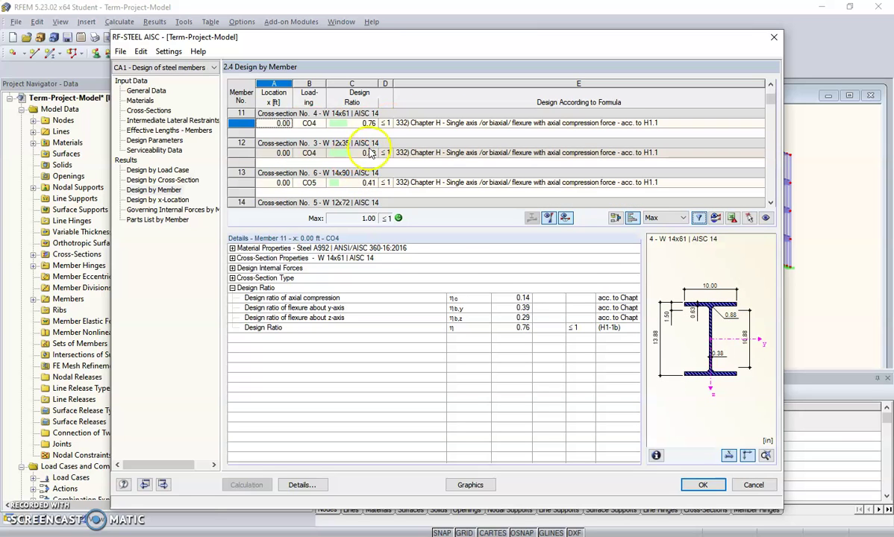
{"action": "scroll", "coordinate": [373, 162], "scroll_direction": "down", "scroll_amount": 10}
{"action": "scroll", "coordinate": [436, 176], "scroll_direction": "down", "scroll_amount": 10}
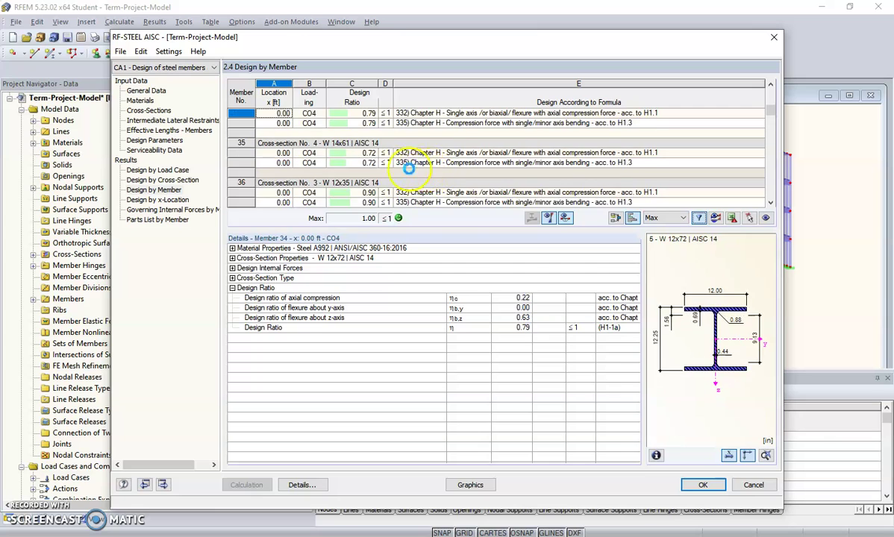
{"action": "scroll", "coordinate": [355, 149], "scroll_direction": "down", "scroll_amount": 10}
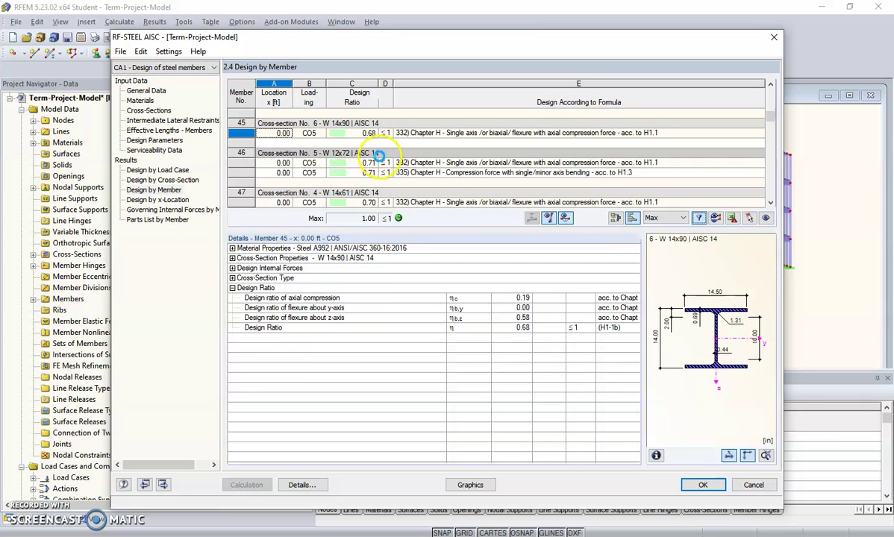
{"action": "scroll", "coordinate": [375, 170], "scroll_direction": "down", "scroll_amount": 12}
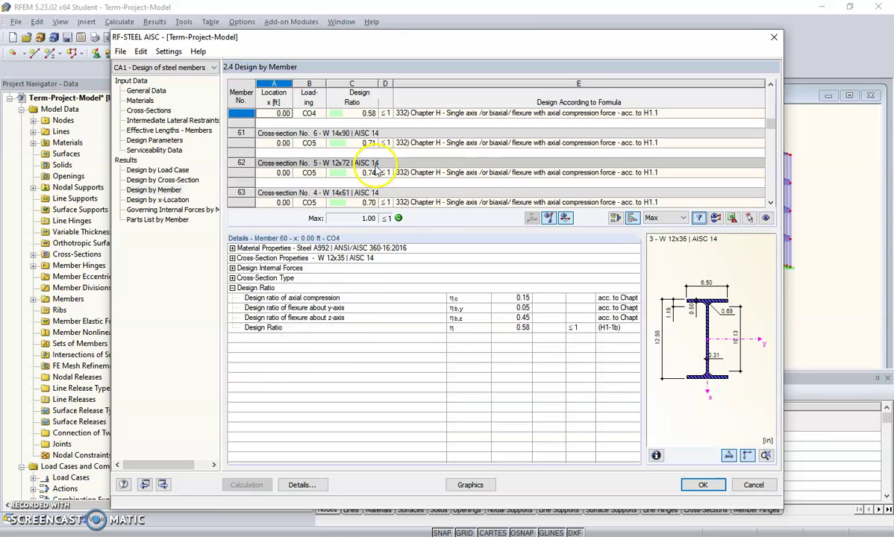
{"action": "scroll", "coordinate": [376, 171], "scroll_direction": "down", "scroll_amount": 15}
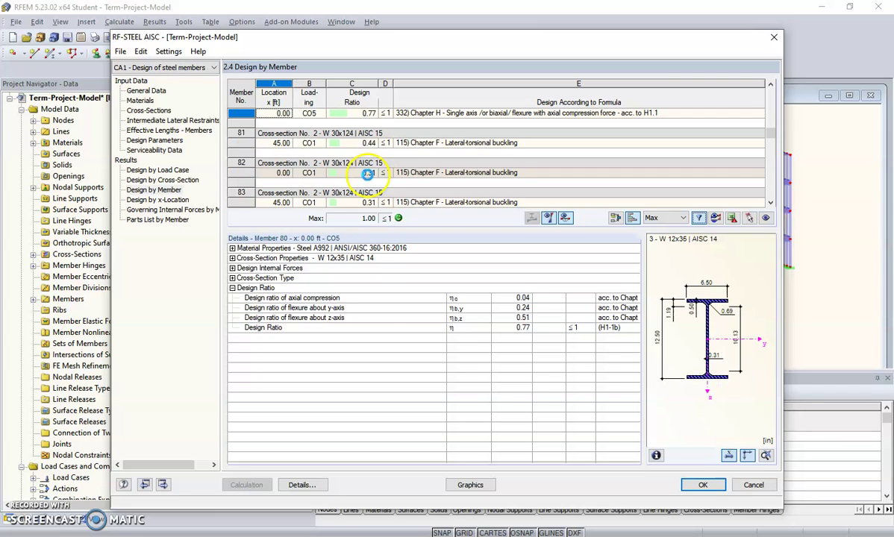
{"action": "scroll", "coordinate": [368, 179], "scroll_direction": "down", "scroll_amount": 10}
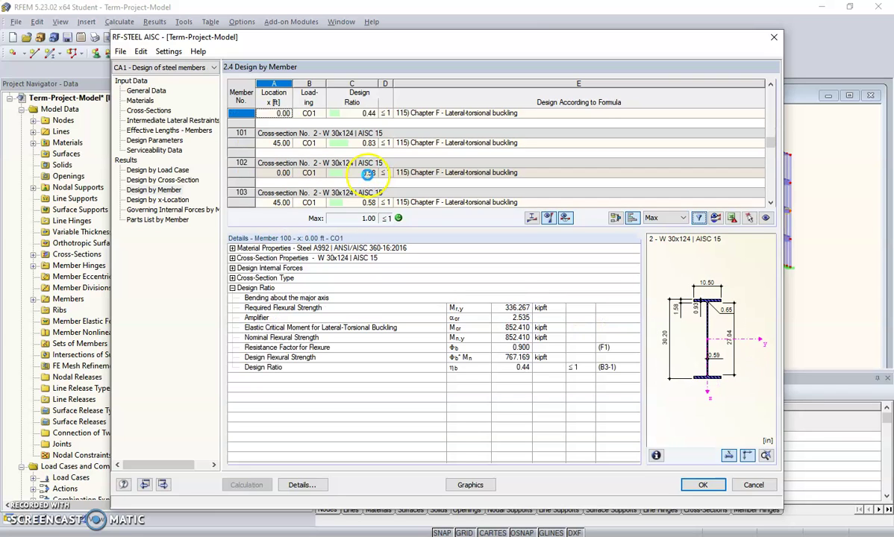
{"action": "left_click", "coordinate": [368, 172]}
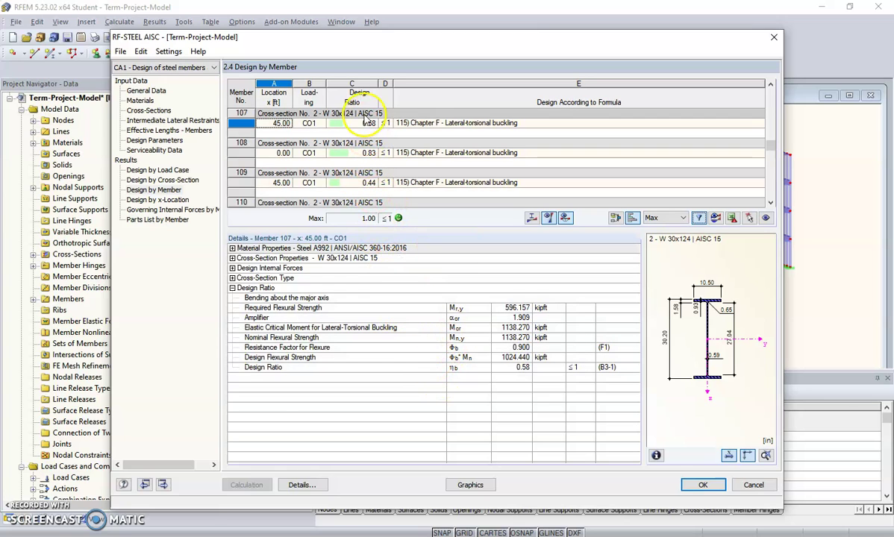
- Display the RF-STEEL AISC CA1 design ratios on the frame in an oblique 3-D view
{"action": "left_click", "coordinate": [470, 486]}
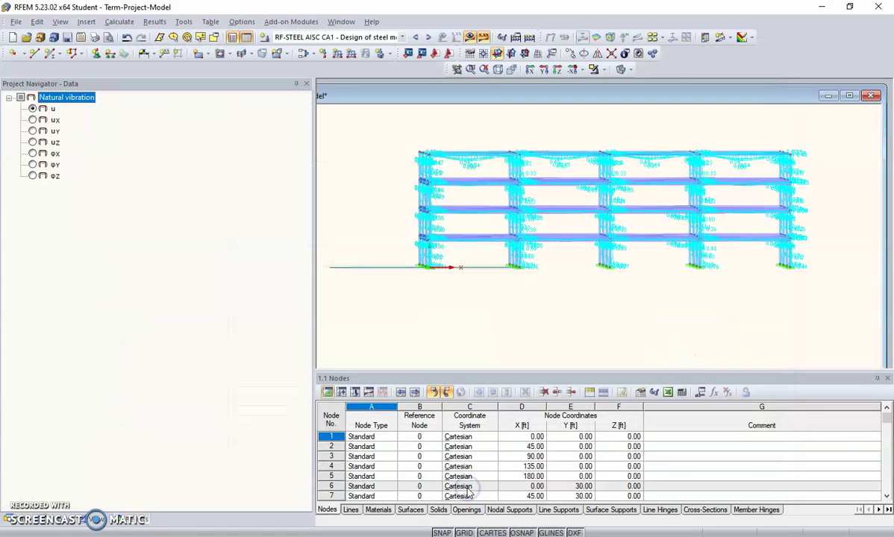
{"action": "left_click", "coordinate": [529, 256]}
{"action": "left_click", "coordinate": [573, 311]}
{"action": "middle_click_drag", "start_coordinate": [530, 301], "coordinate": [578, 349], "text": "ctrl"}
{"action": "middle_click_drag", "start_coordinate": [597, 313], "coordinate": [459, 193], "text": "ctrl"}
{"action": "scroll", "coordinate": [464, 199], "scroll_direction": "up", "scroll_amount": 2}
{"action": "scroll", "coordinate": [465, 198], "scroll_direction": "up", "scroll_amount": 5}
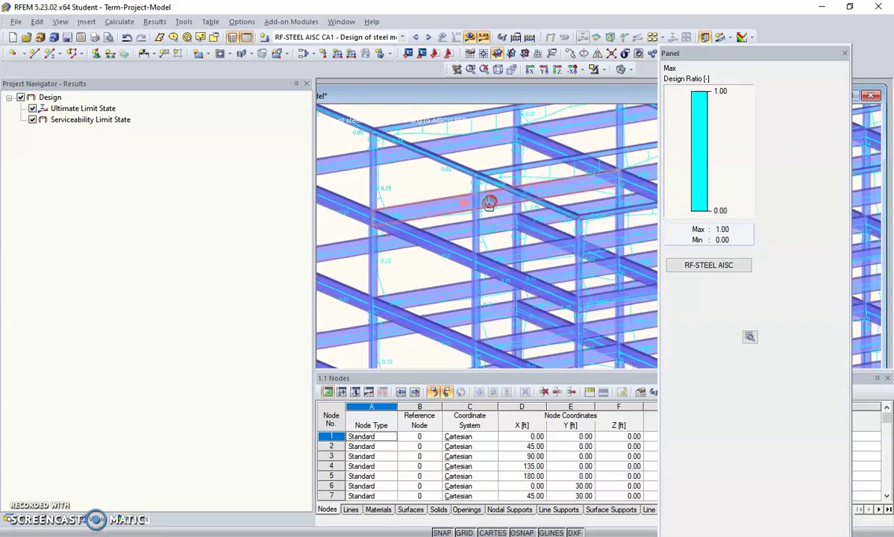
{"action": "middle_click_drag", "start_coordinate": [452, 177], "coordinate": [522, 162], "text": "ctrl"}
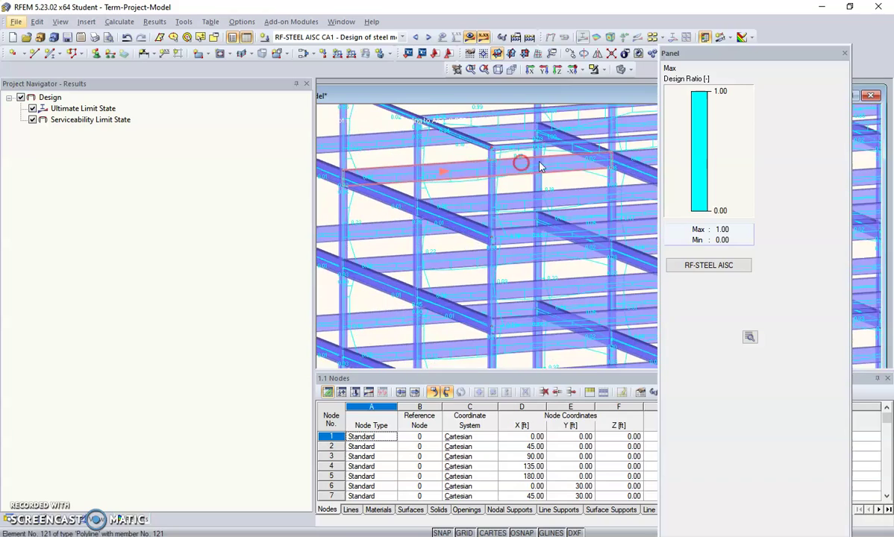
{"action": "middle_click_drag", "start_coordinate": [551, 198], "coordinate": [582, 296], "text": "ctrl"}
{"action": "scroll", "coordinate": [486, 193], "scroll_direction": "up", "scroll_amount": 2}
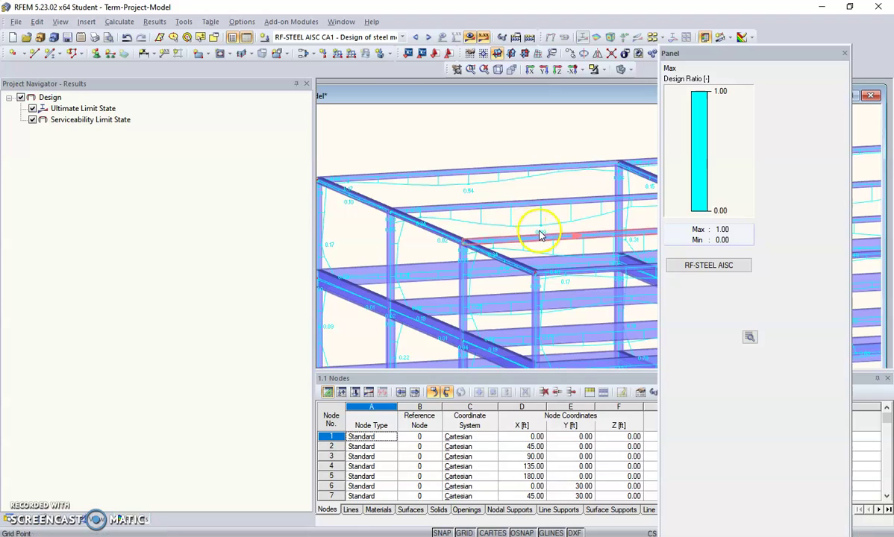
- Inspect the member ratios from several angles, then close the design ratio legend panel
{"action": "middle_click_drag", "start_coordinate": [555, 223], "coordinate": [521, 237], "text": "ctrl"}
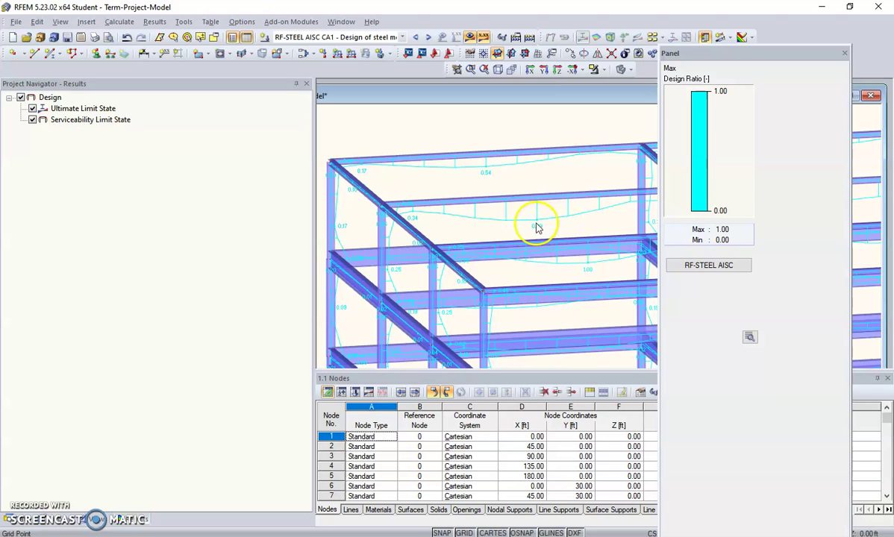
{"action": "middle_click_drag", "start_coordinate": [591, 225], "coordinate": [557, 222], "text": "ctrl"}
{"action": "middle_click_drag", "start_coordinate": [498, 266], "coordinate": [539, 279], "text": "ctrl"}
{"action": "middle_click_drag", "start_coordinate": [435, 261], "coordinate": [445, 191], "text": "ctrl"}
{"action": "middle_click_drag", "start_coordinate": [500, 242], "coordinate": [431, 219], "text": "ctrl"}
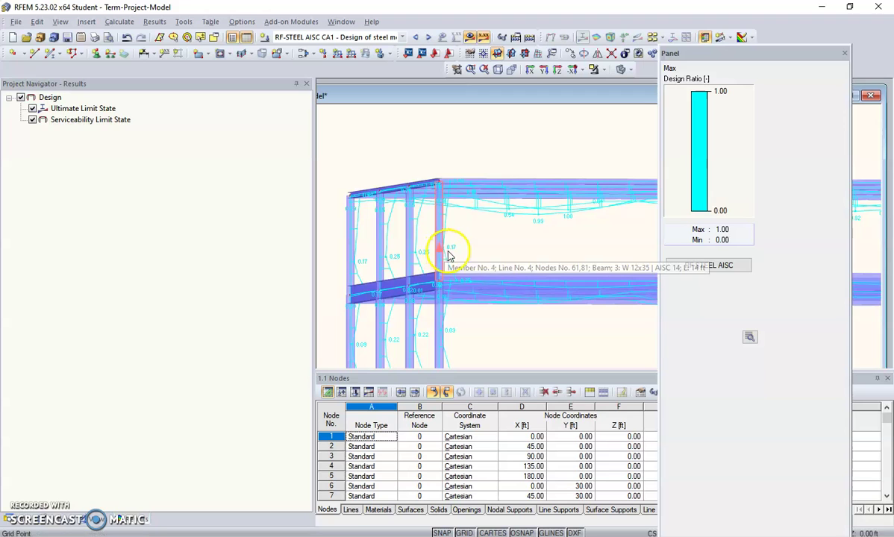
{"action": "middle_click_drag", "start_coordinate": [515, 243], "coordinate": [591, 285], "text": "ctrl"}
{"action": "scroll", "coordinate": [571, 261], "scroll_direction": "down", "scroll_amount": 4}
{"action": "scroll", "coordinate": [535, 215], "scroll_direction": "up", "scroll_amount": 4}
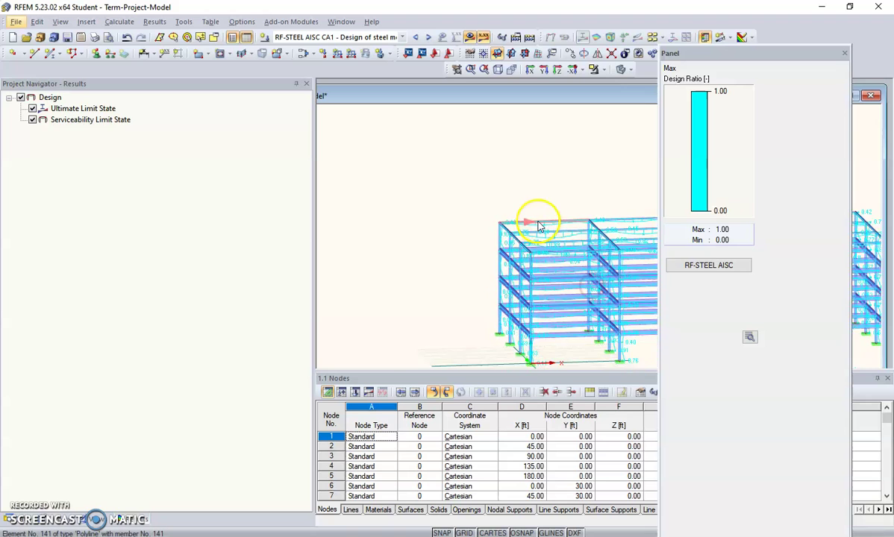
{"action": "middle_click_drag", "start_coordinate": [523, 249], "coordinate": [534, 193], "text": "ctrl"}
{"action": "left_click", "coordinate": [844, 53]}
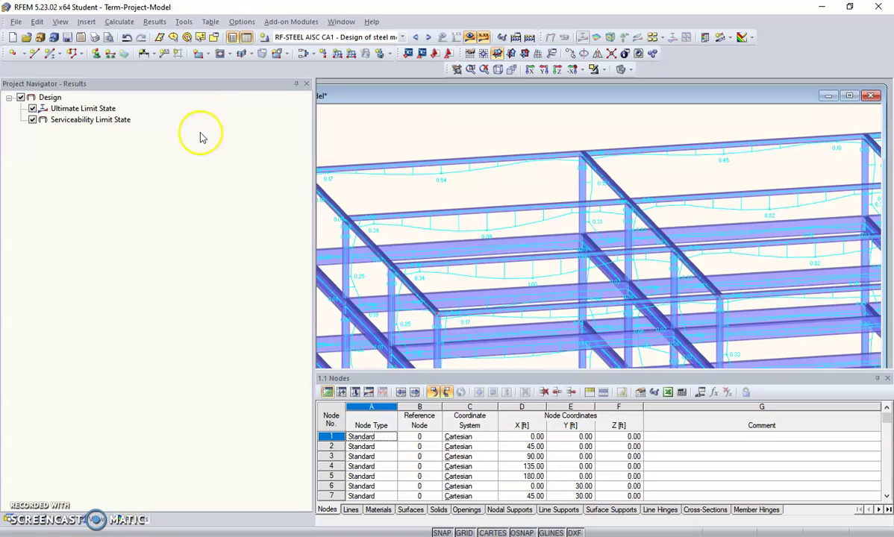
- Send the Design Ratio graphic to a new printout report using the Input data and reduced results template
{"action": "left_click", "coordinate": [94, 40]}
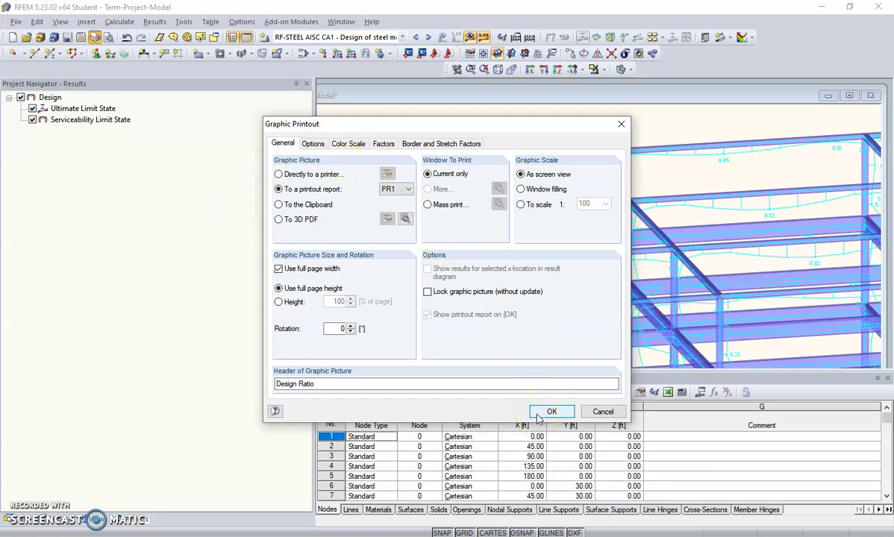
{"action": "left_click", "coordinate": [547, 415]}
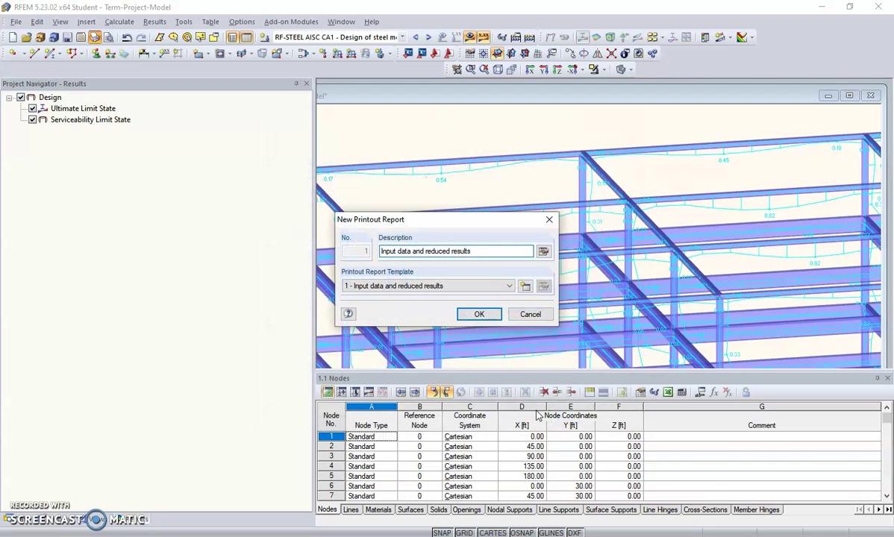
{"action": "left_click", "coordinate": [485, 287]}
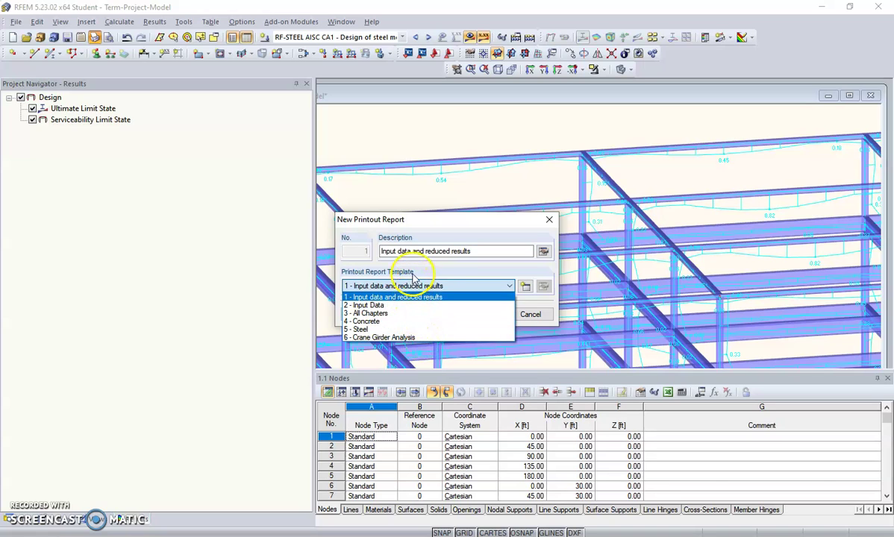
{"action": "left_click", "coordinate": [443, 268]}
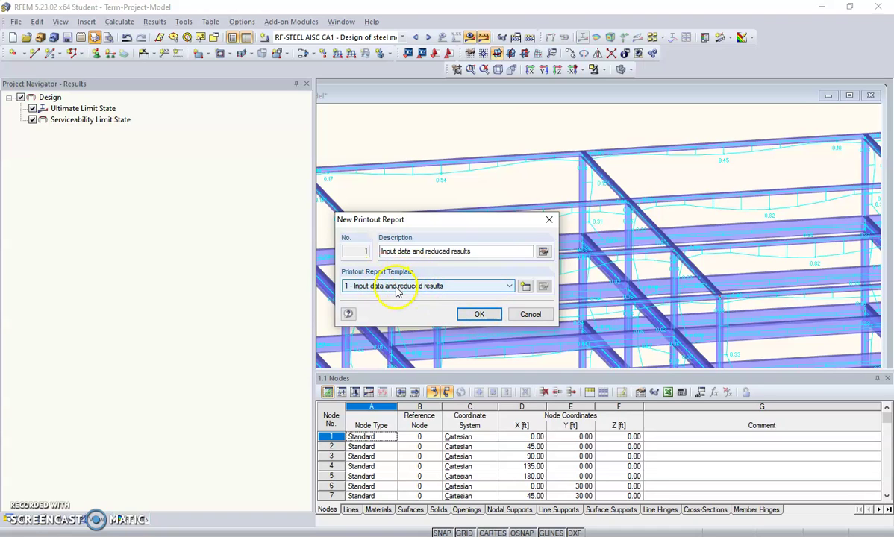
{"action": "left_click", "coordinate": [470, 313]}
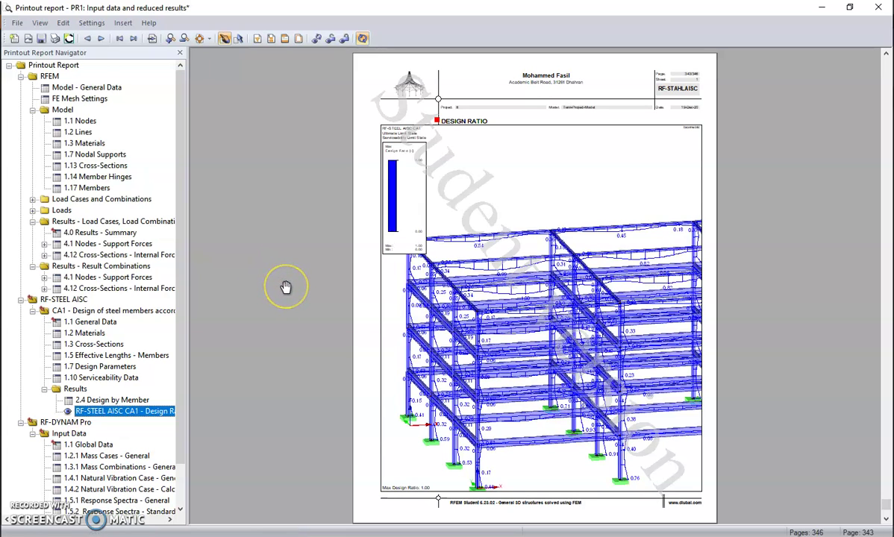
- Review the RF-STEEL AISC CA1 Design Ratio page, then browse to the 4.12 Cross-Sections - Internal Forces pages
{"action": "left_click", "coordinate": [174, 413]}
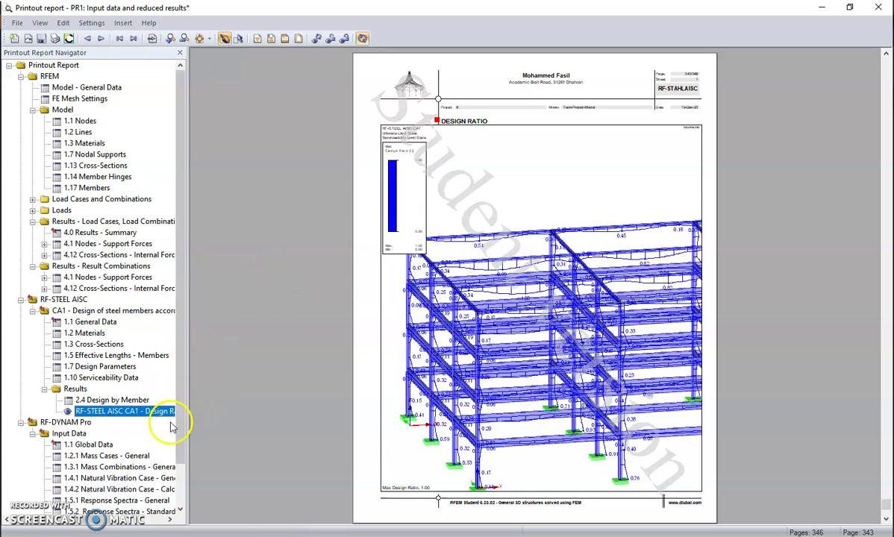
{"action": "scroll", "coordinate": [293, 318], "scroll_direction": "down", "scroll_amount": 5}
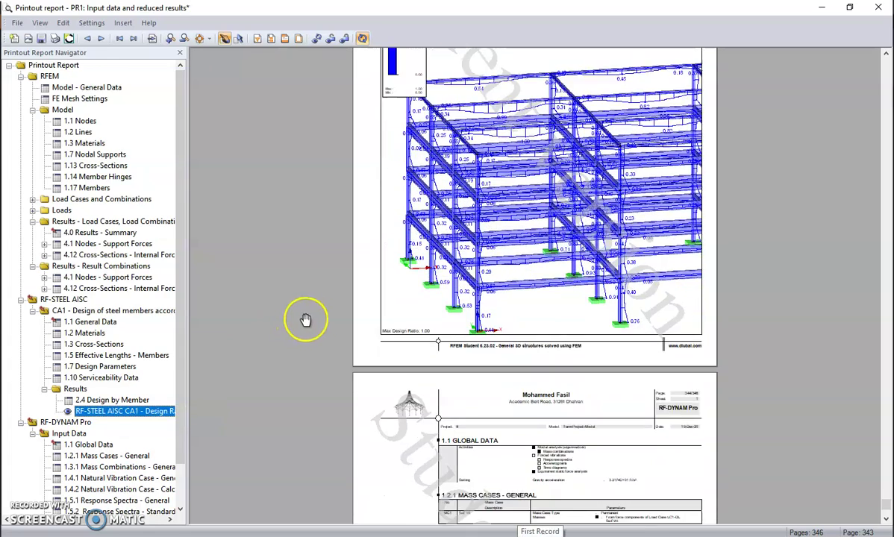
{"action": "scroll", "coordinate": [848, 359], "scroll_direction": "up", "scroll_amount": 3}
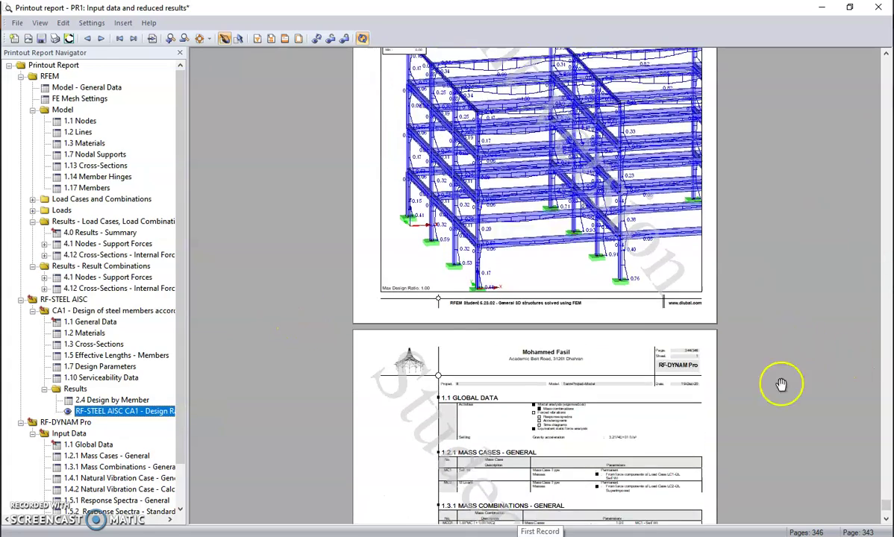
{"action": "left_click_drag", "start_coordinate": [885, 507], "coordinate": [575, 401]}
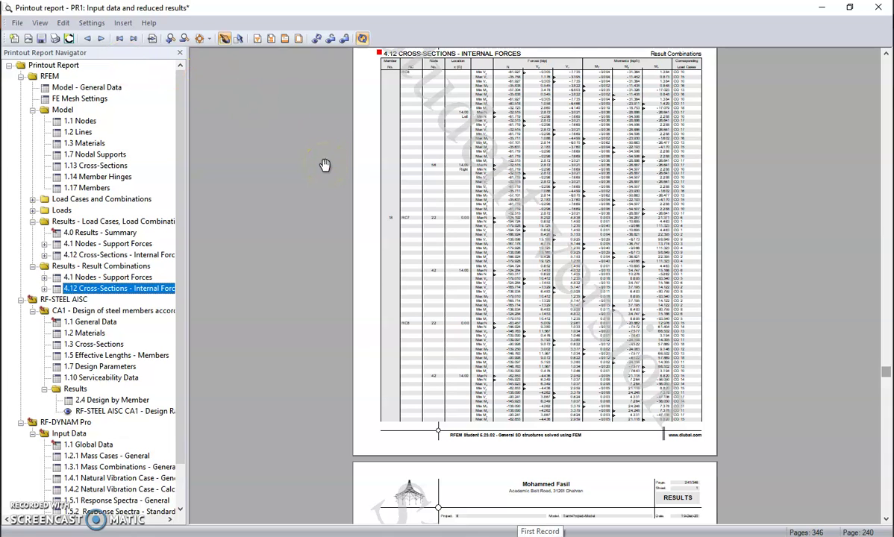
{"action": "scroll", "coordinate": [579, 275], "scroll_direction": "down", "scroll_amount": 10}
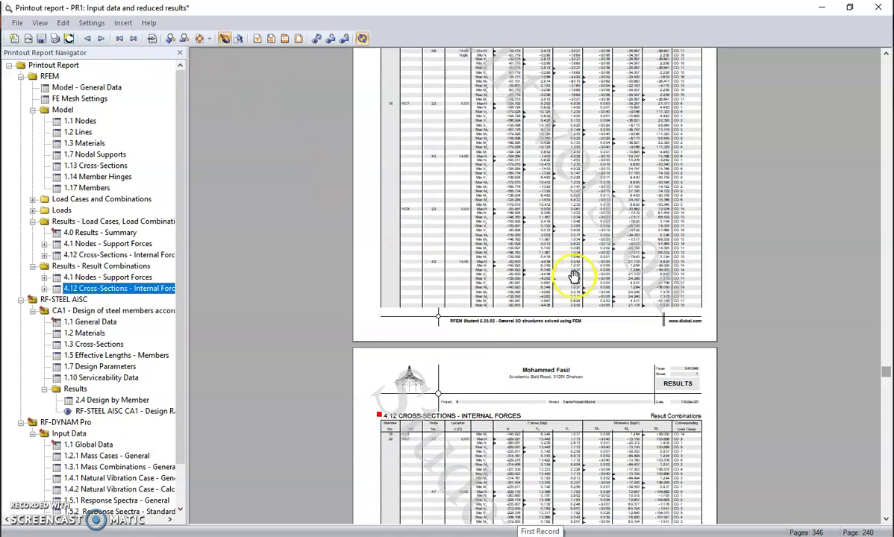
{"action": "scroll", "coordinate": [549, 271], "scroll_direction": "down", "scroll_amount": 8}
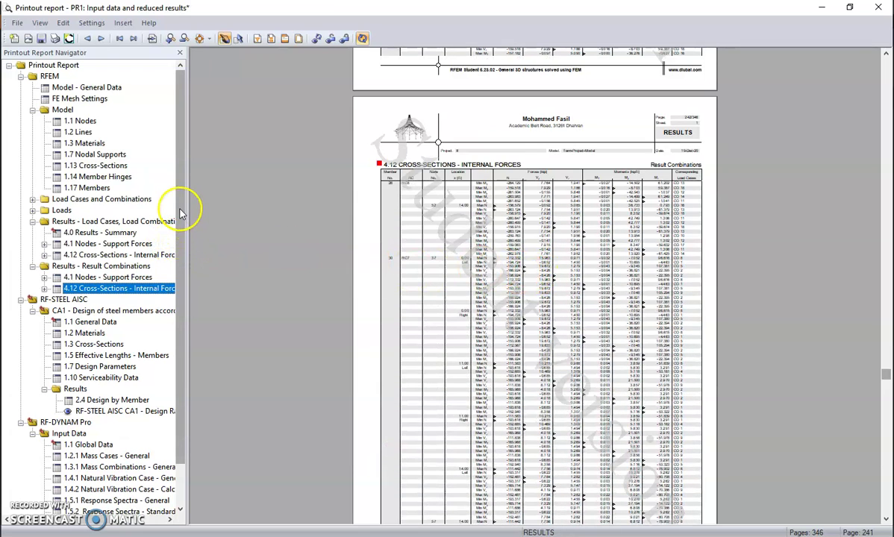
{"action": "left_click", "coordinate": [821, 7]}
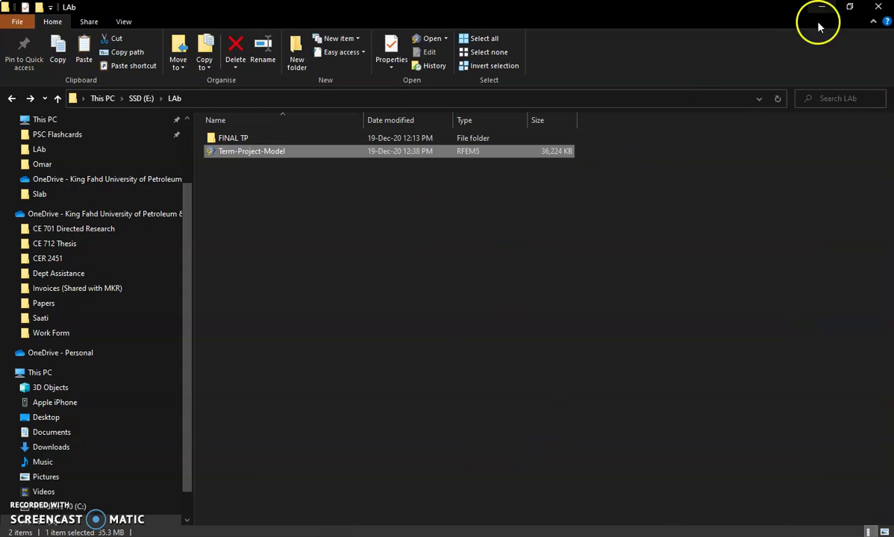
{"action": "key", "text": "alt+Tab"}
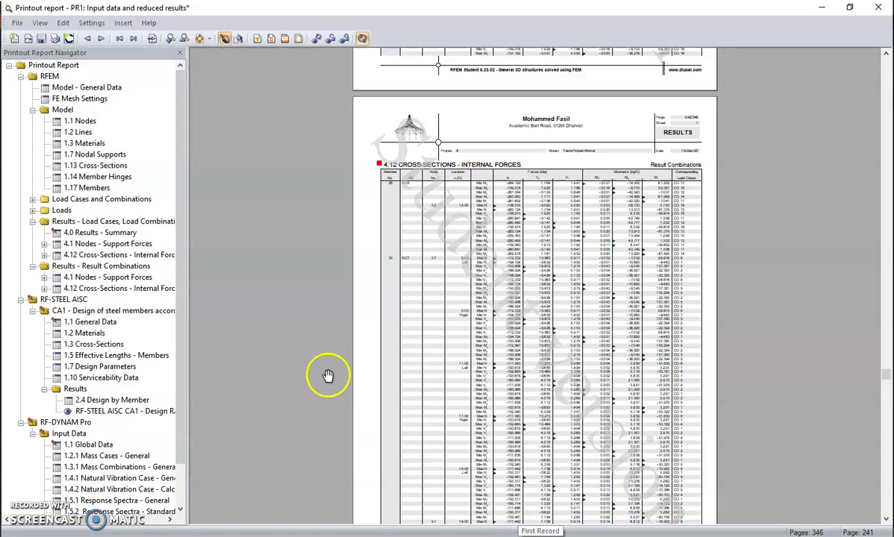